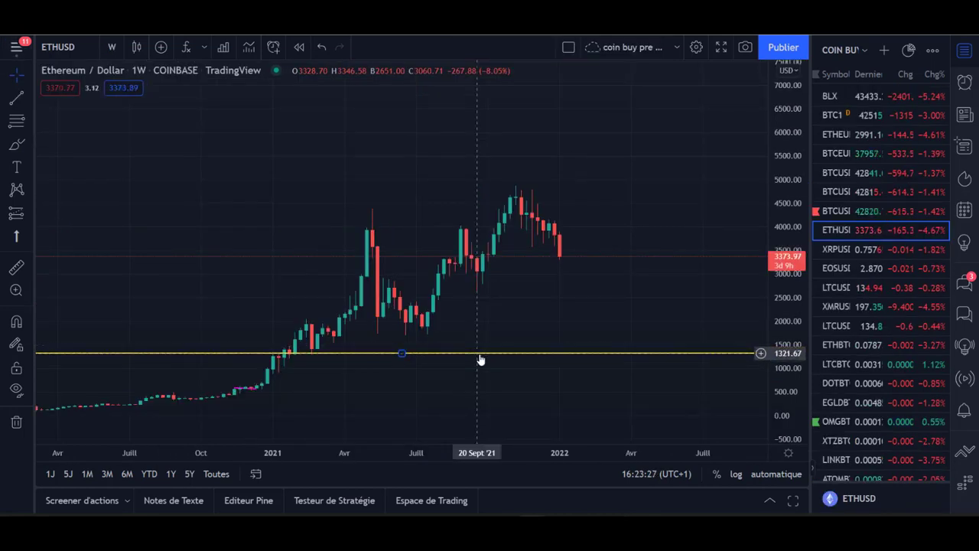
# - Delete the yellow horizontal line near 1320 and brush an ellipse around the 2500 price area beyond the latest weekly candle
pyautogui.click(478, 357)
pyautogui.press('Delete')
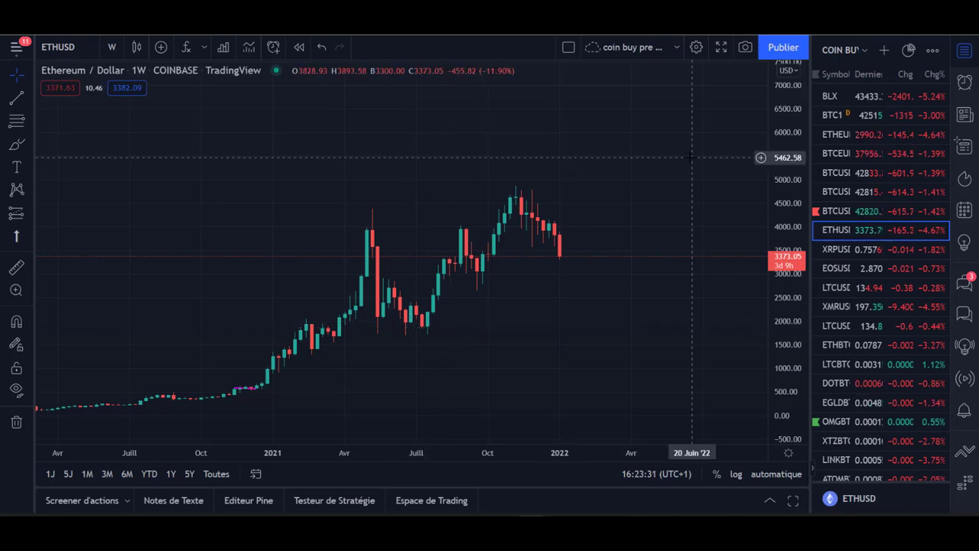
pyautogui.click(16, 144)
pyautogui.moveTo(595, 285)
pyautogui.mouseDown()
pyautogui.moveTo(559, 284)
pyautogui.moveTo(570, 310)
pyautogui.moveTo(583, 289)
pyautogui.mouseUp()
# - Draw a Fibonacci retracement from the late-June 2021 low at about 1716 up to the November peak level, and brush a loop around the 0.786 level
pyautogui.click(16, 121)
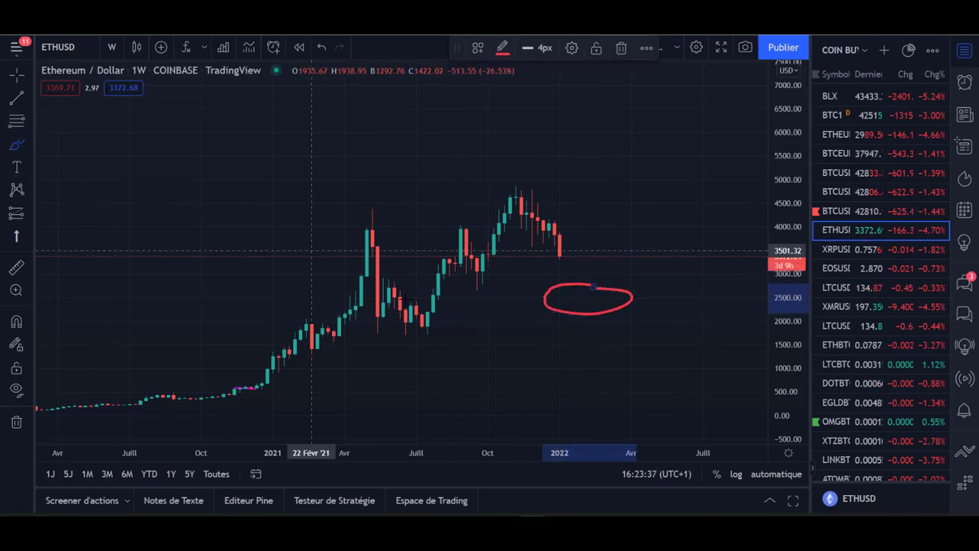
pyautogui.click(410, 334)
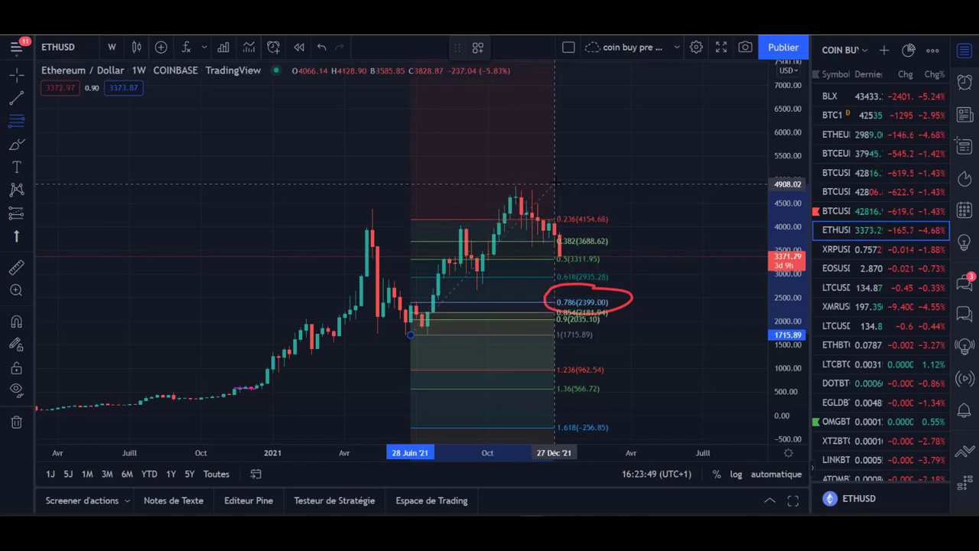
pyautogui.click(570, 188)
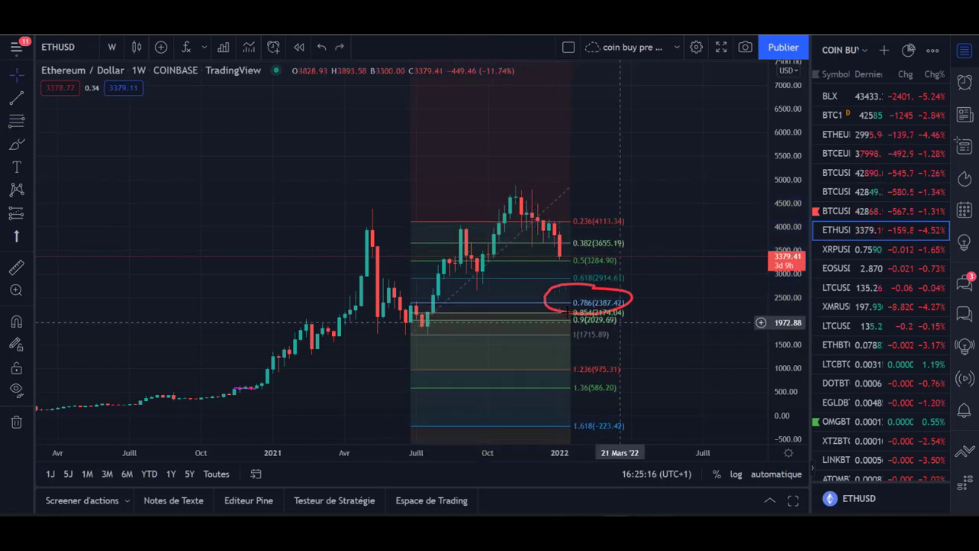
pyautogui.click(17, 144)
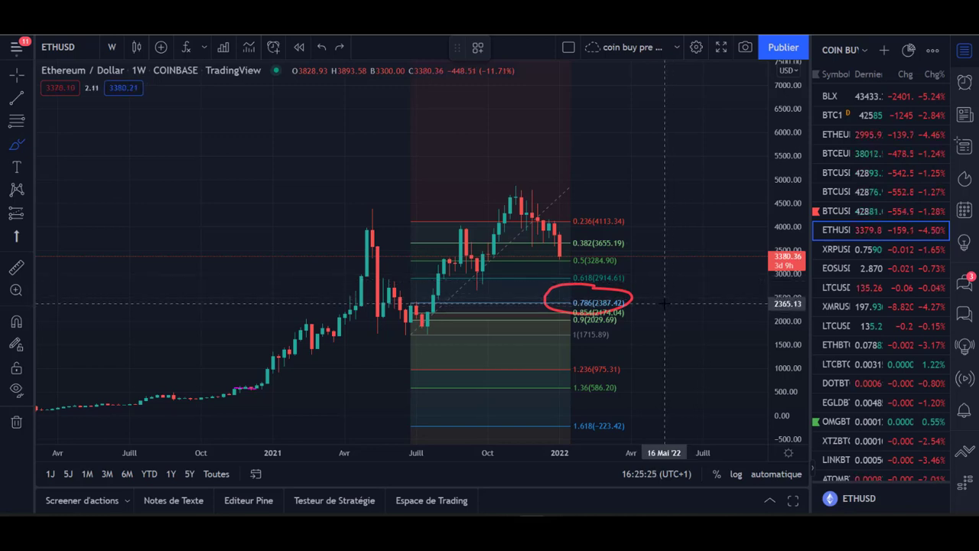
pyautogui.moveTo(644, 281)
pyautogui.mouseDown()
pyautogui.moveTo(656, 292)
pyautogui.moveTo(643, 302)
pyautogui.moveTo(643, 280)
pyautogui.mouseUp()
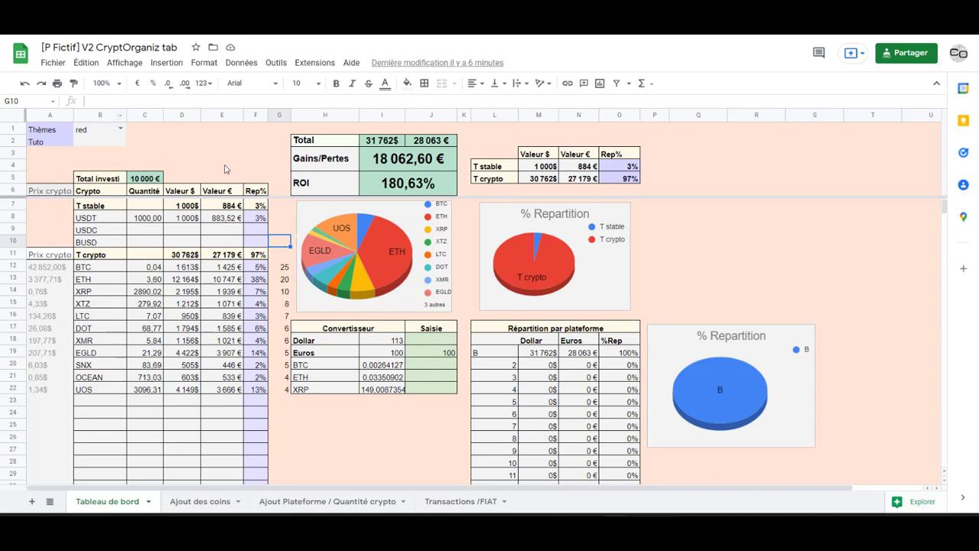
pyautogui.click(225, 168)
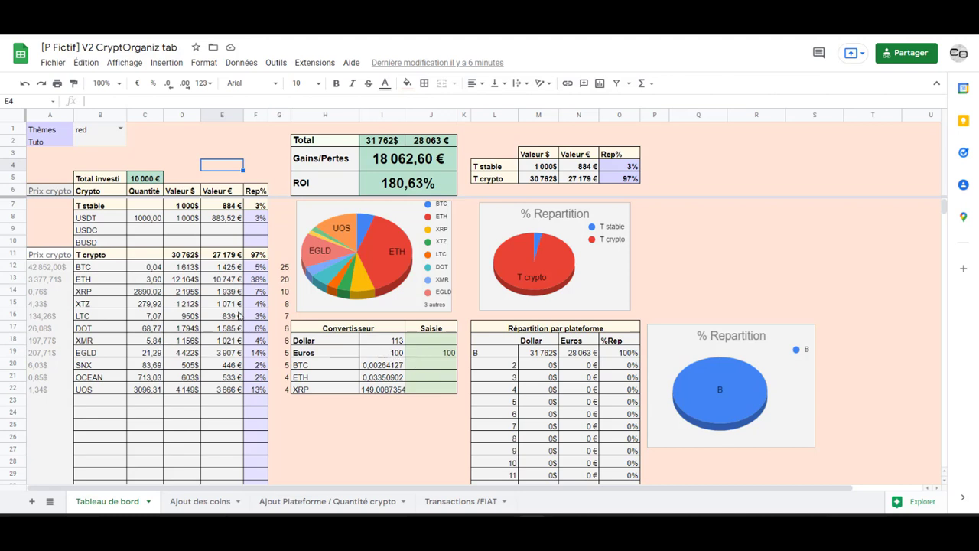
pyautogui.click(280, 241)
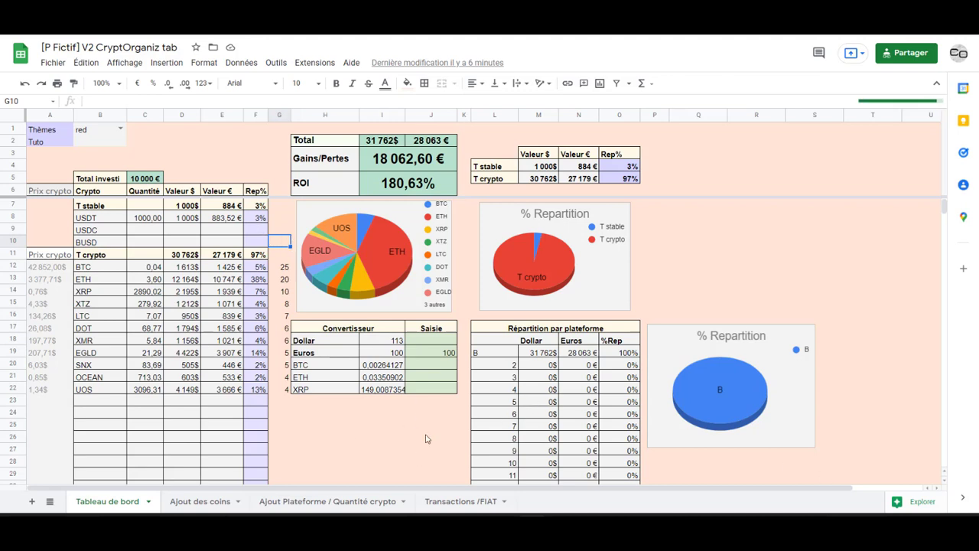
pyautogui.click(383, 425)
pyautogui.click(324, 417)
pyautogui.click(310, 438)
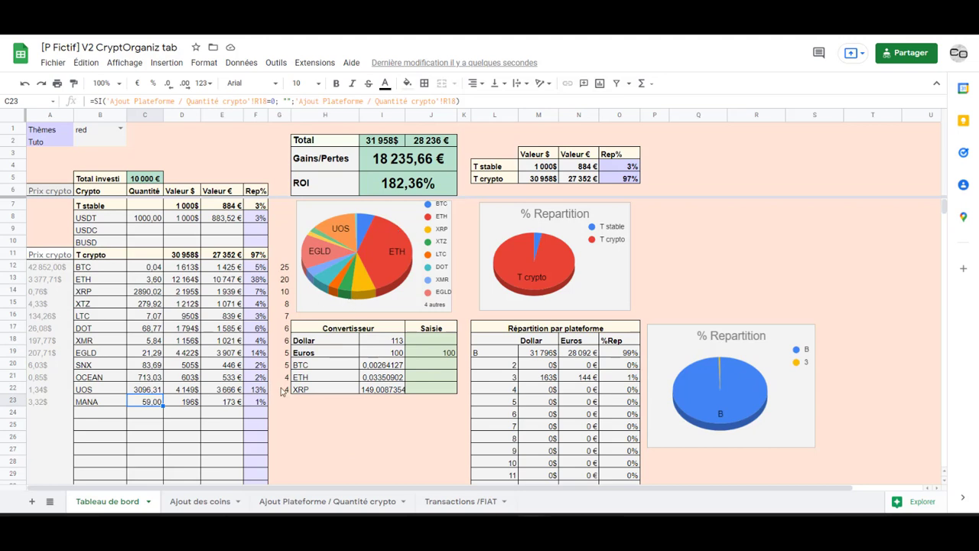
pyautogui.click(352, 425)
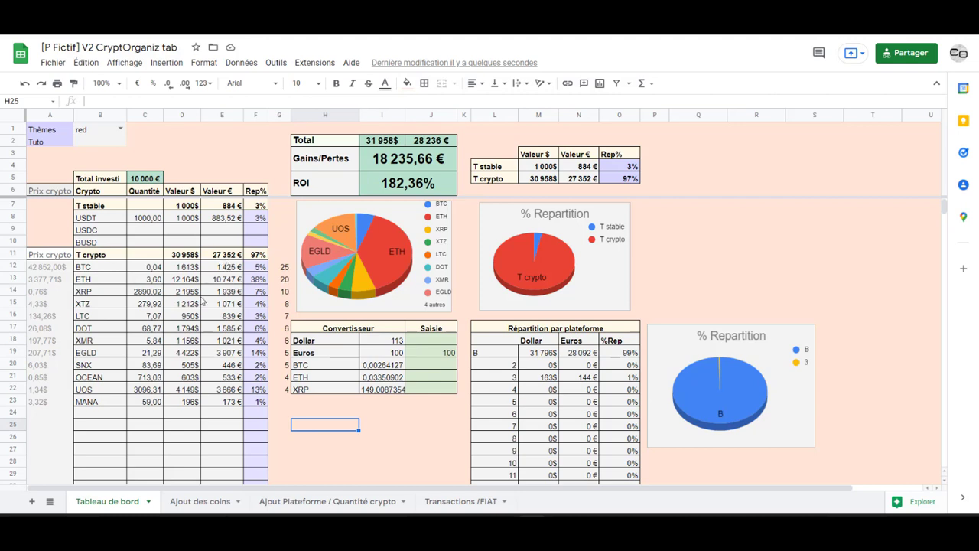
# - Add AAVE as a new crypto below MANA on the Ajout des coins sheet of the CryptOrganiz spreadsheet
pyautogui.click(195, 502)
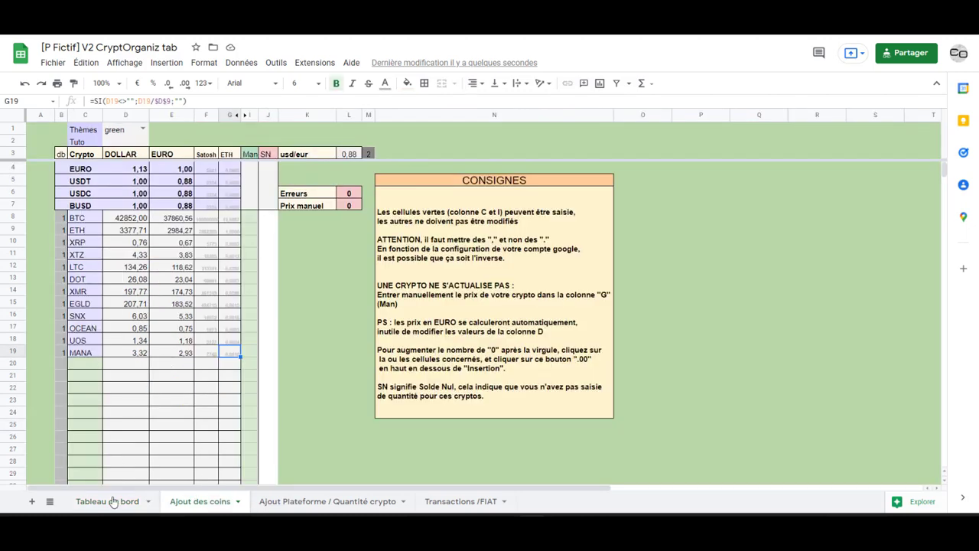
pyautogui.click(107, 501)
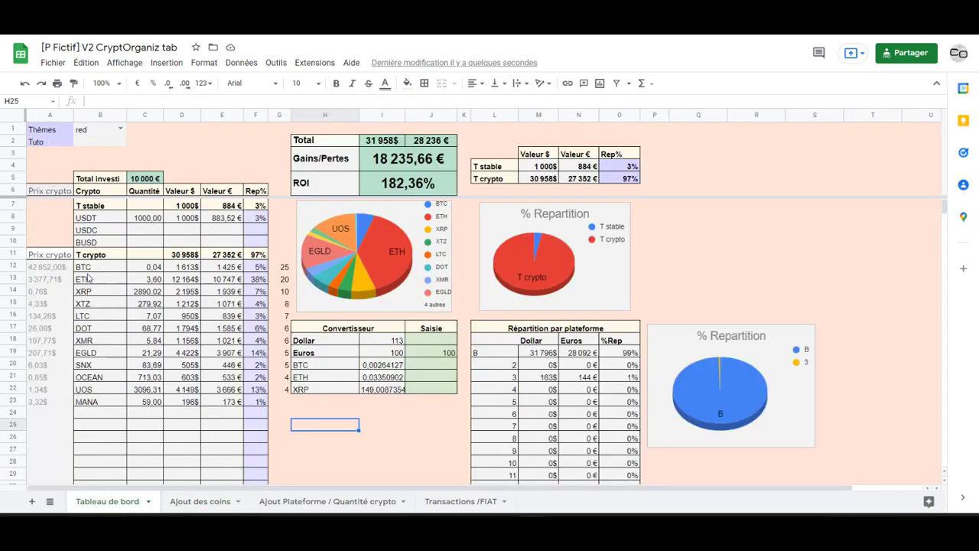
pyautogui.click(200, 502)
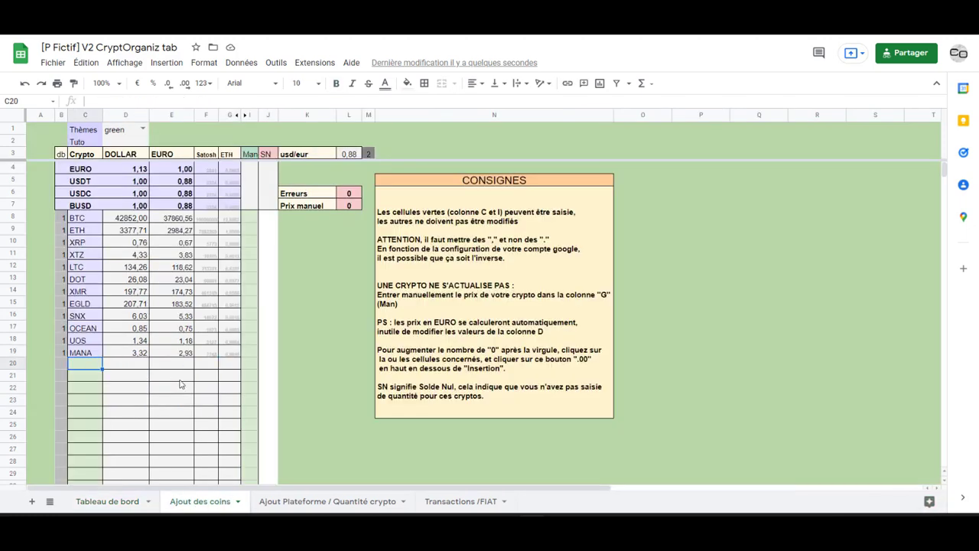
pyautogui.write('AAVE')
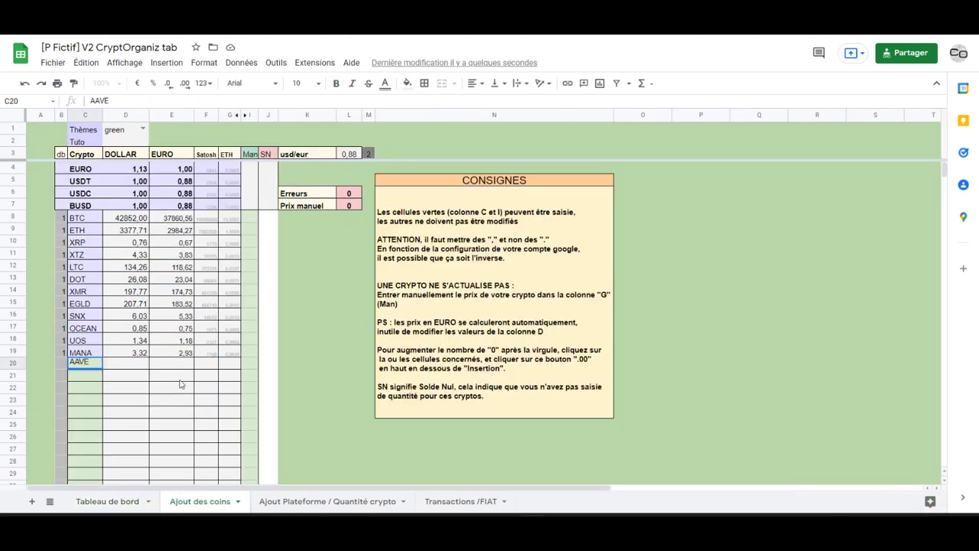
pyautogui.press('Return')
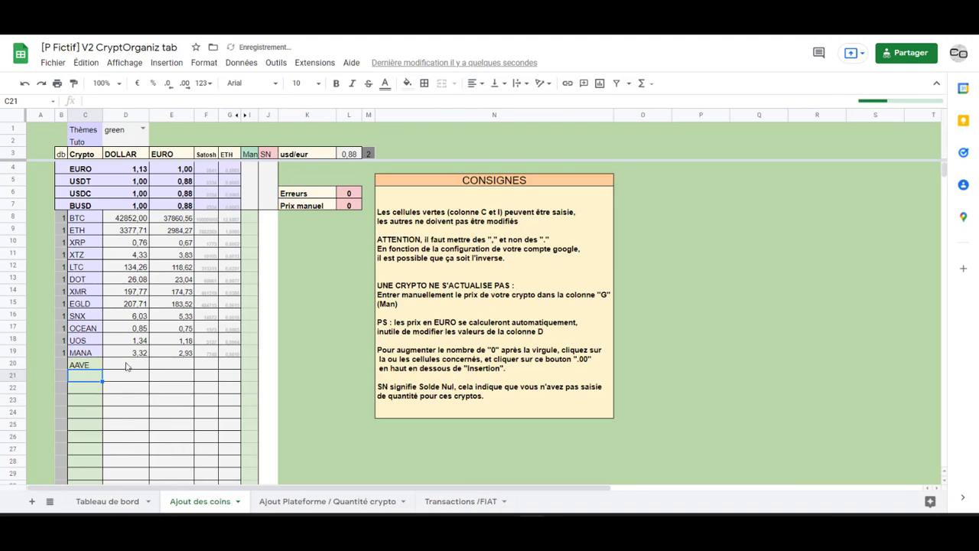
# - Check AAVE's dollar, euro, satoshi and ETH prices in its new row, and its entry on the Tableau de bord sheet
pyautogui.press('Up')
pyautogui.press('Right')
pyautogui.press('Right')
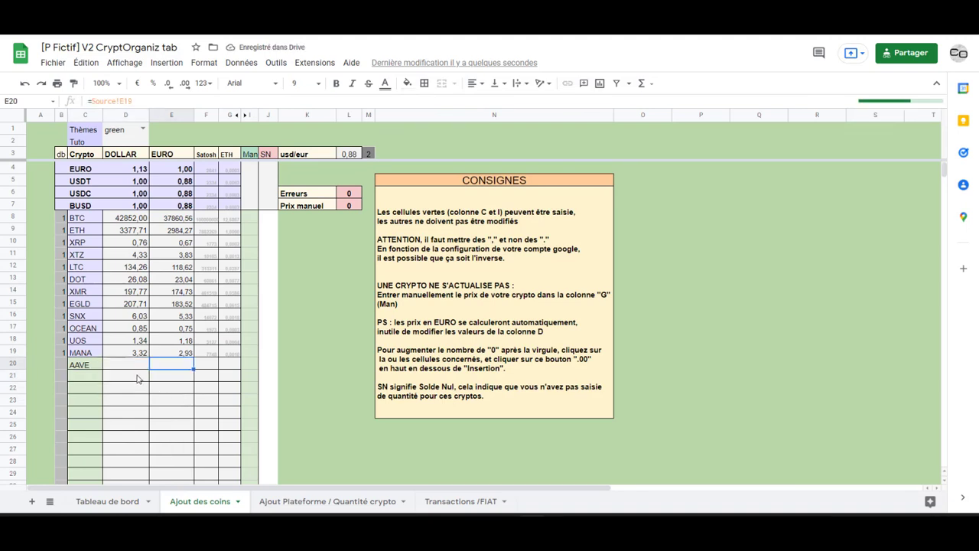
pyautogui.press('Down')
pyautogui.press('Left')
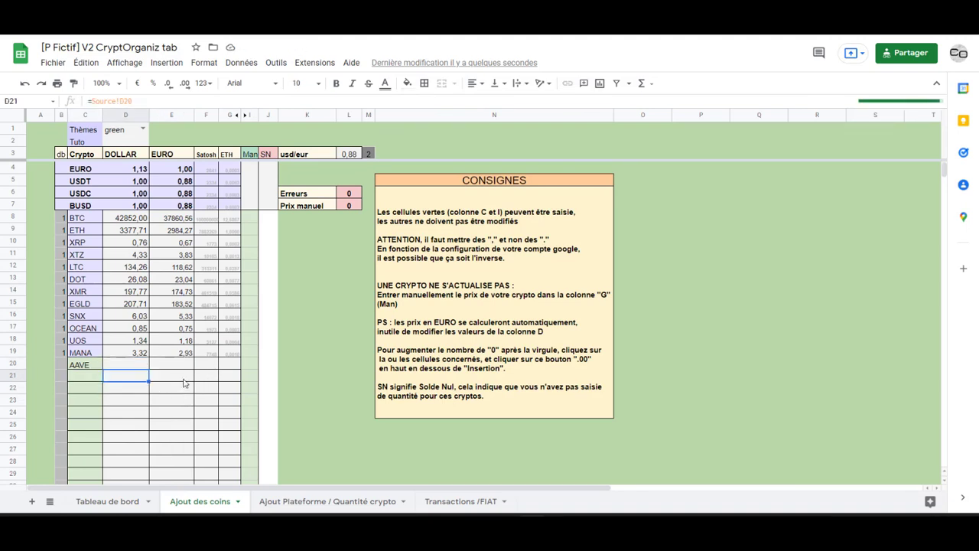
pyautogui.click(204, 368)
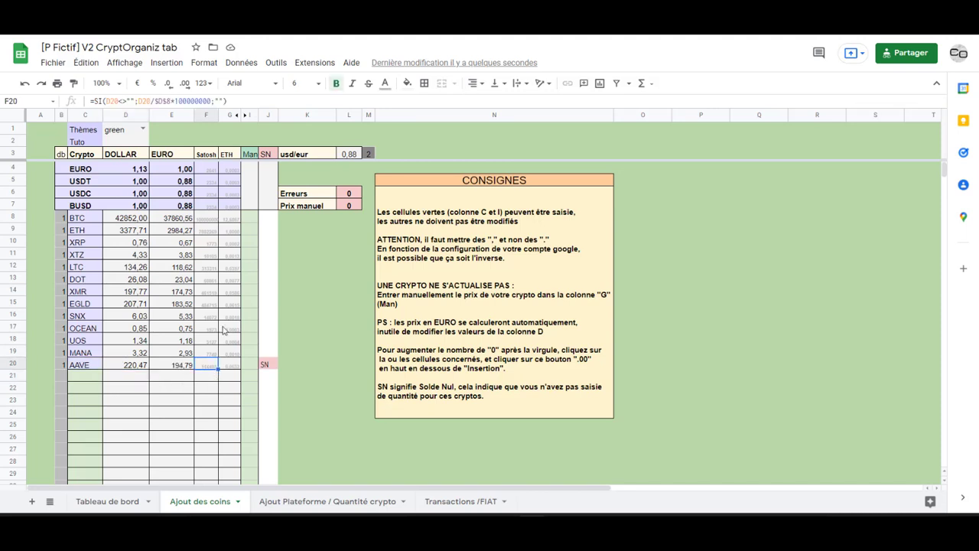
pyautogui.click(230, 368)
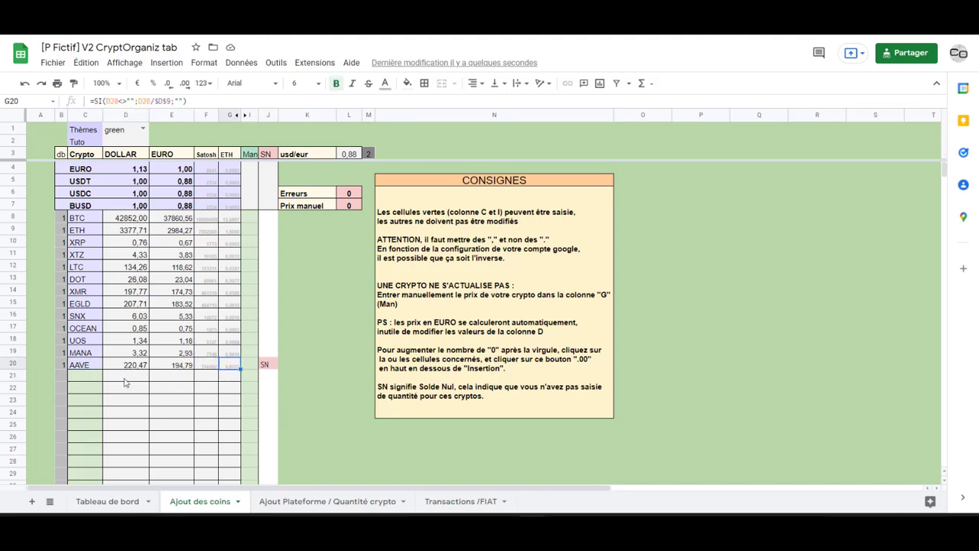
pyautogui.click(187, 378)
pyautogui.click(110, 503)
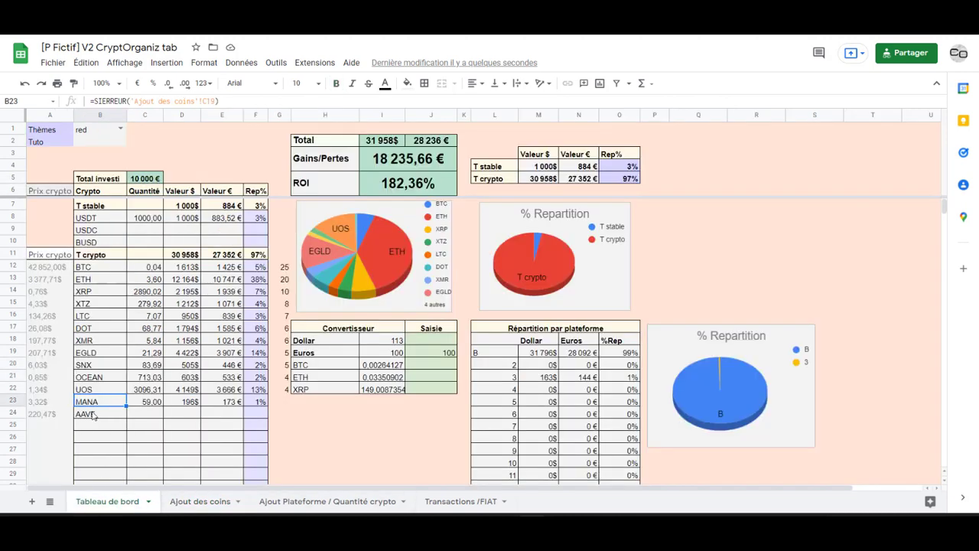
pyautogui.click(92, 414)
# - Enter the AAVE quantities on the Ajout Plateforme / Quantité crypto sheet: 1 for platform B, 4 for platform 5 and 2,5 for platform 7
pyautogui.click(303, 505)
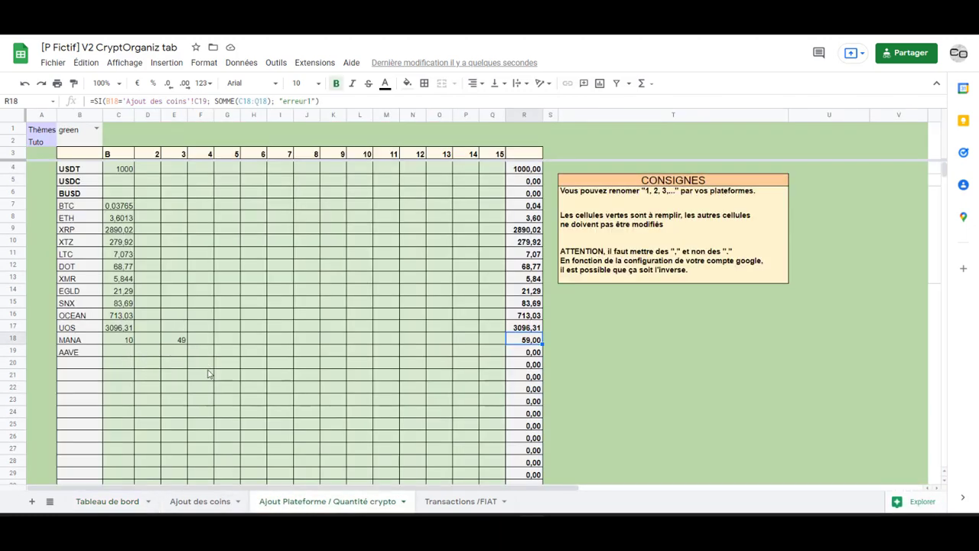
pyautogui.click(120, 356)
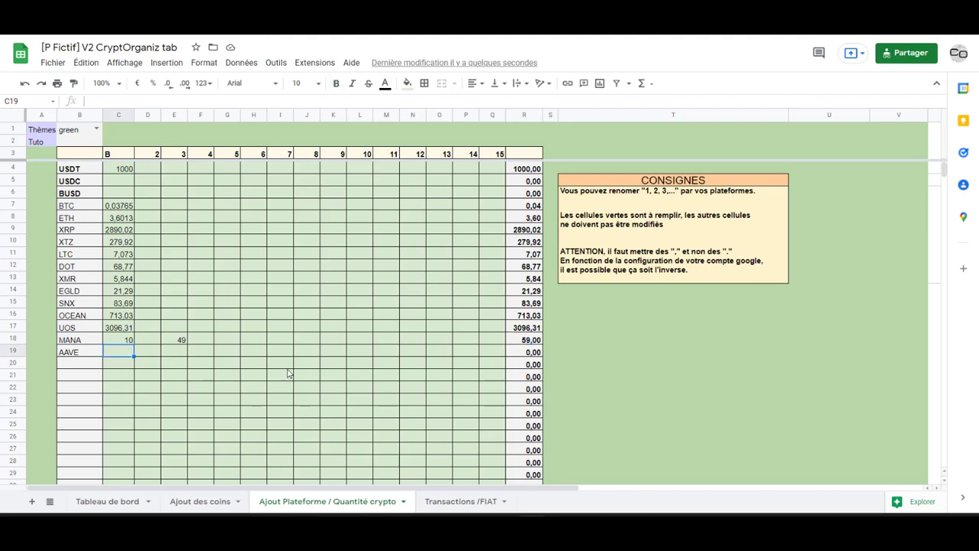
pyautogui.write('1')
pyautogui.press('Tab')
pyautogui.press('Tab')
pyautogui.press('Tab')
pyautogui.press('Tab')
pyautogui.write('4')
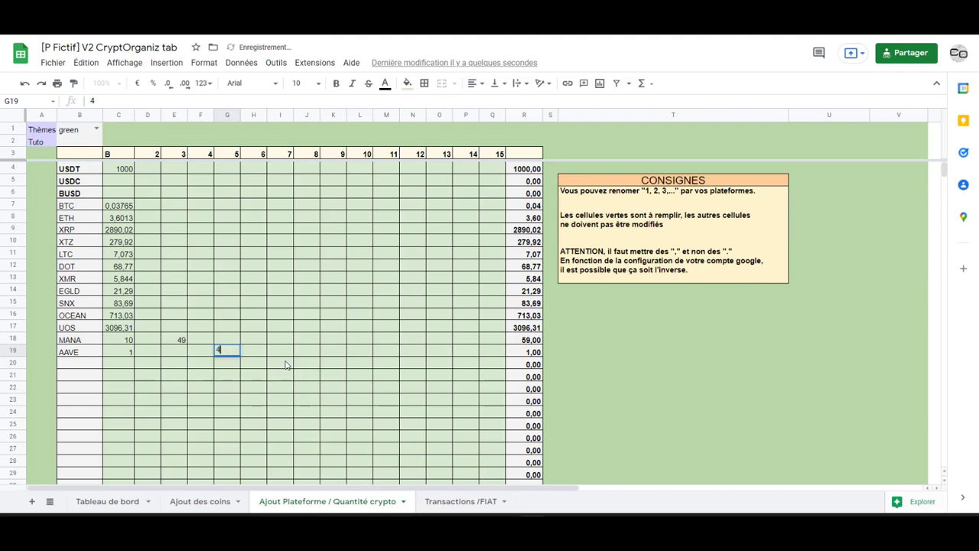
pyautogui.press('Tab')
pyautogui.press('Tab')
pyautogui.write('2,5')
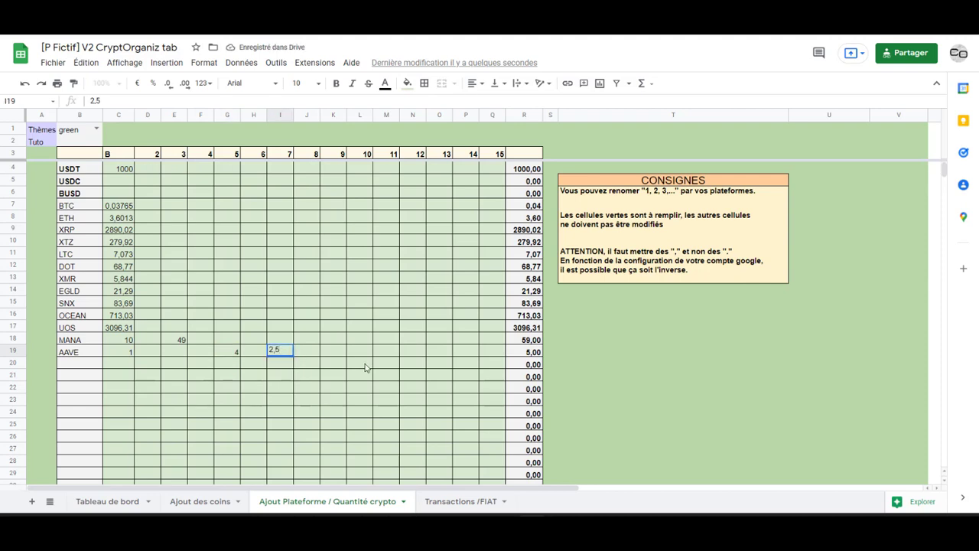
pyautogui.press('Return')
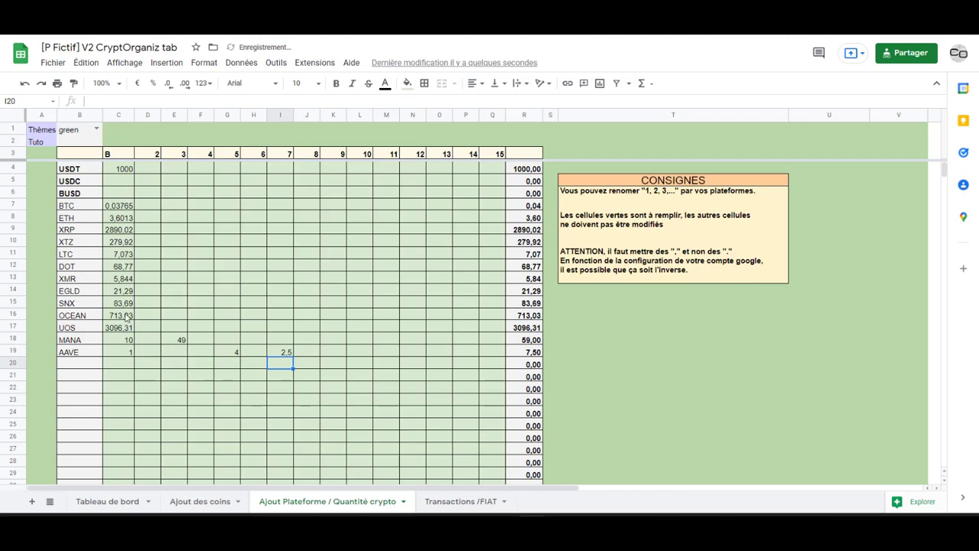
# - Review AAVE's quantity, dollar value, euro value and portfolio percentage on the Tableau de bord sheet
pyautogui.click(98, 501)
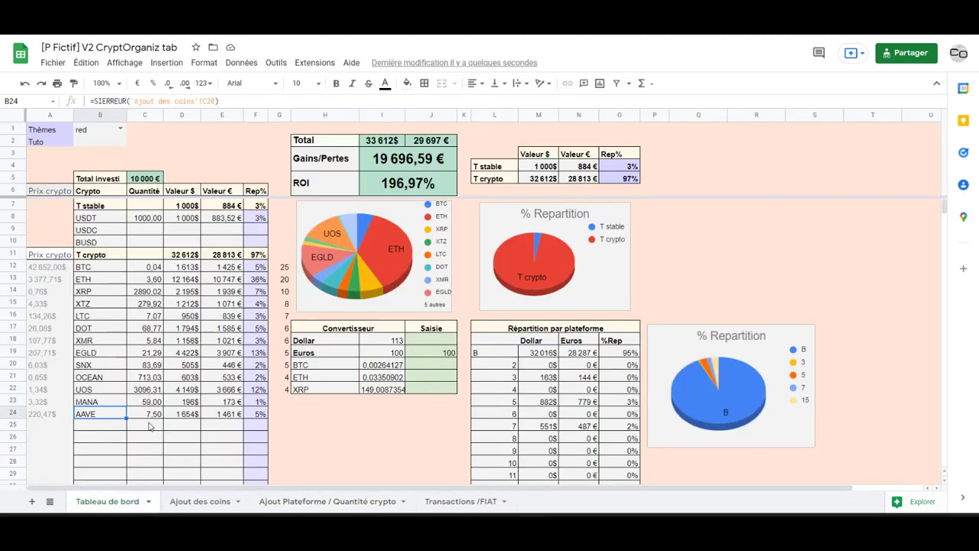
pyautogui.click(148, 416)
pyautogui.click(182, 414)
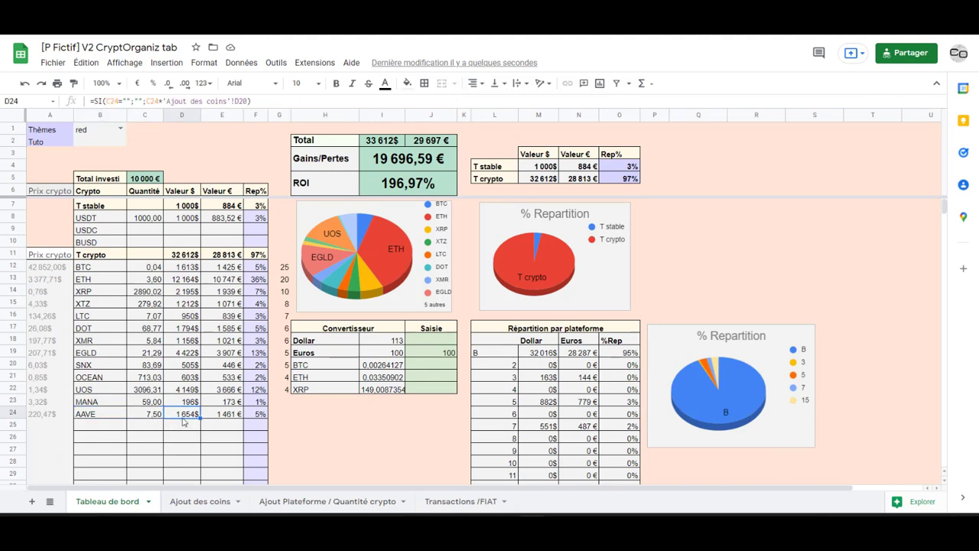
pyautogui.click(189, 502)
pyautogui.click(110, 507)
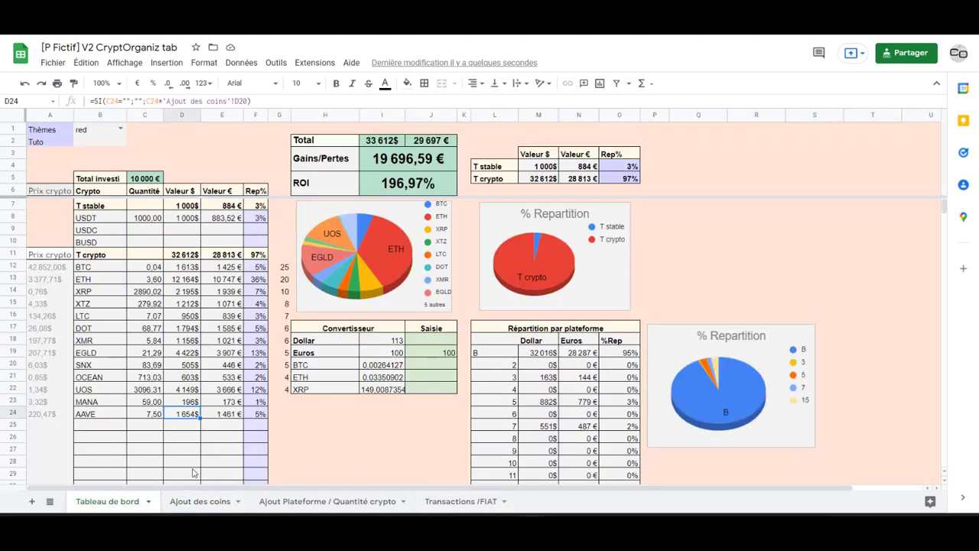
pyautogui.click(209, 498)
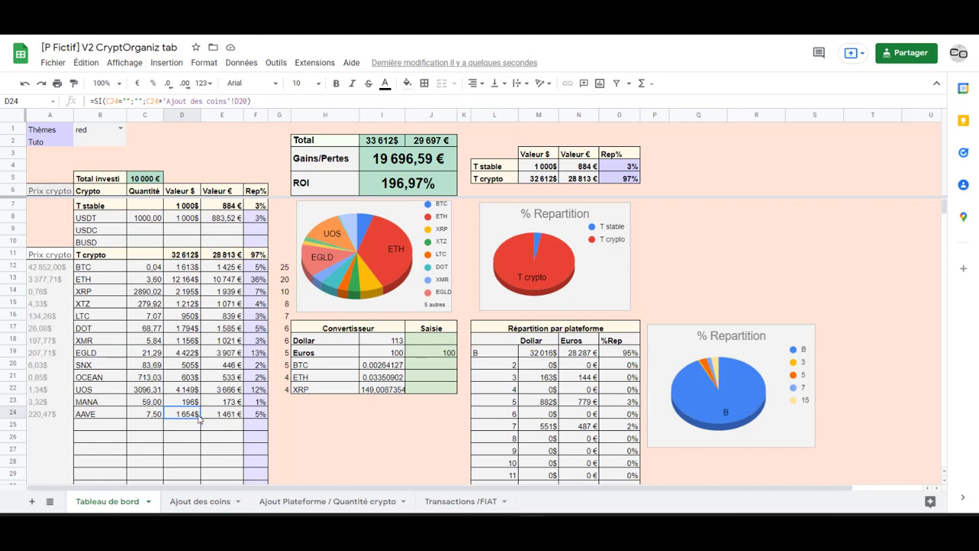
pyautogui.click(225, 416)
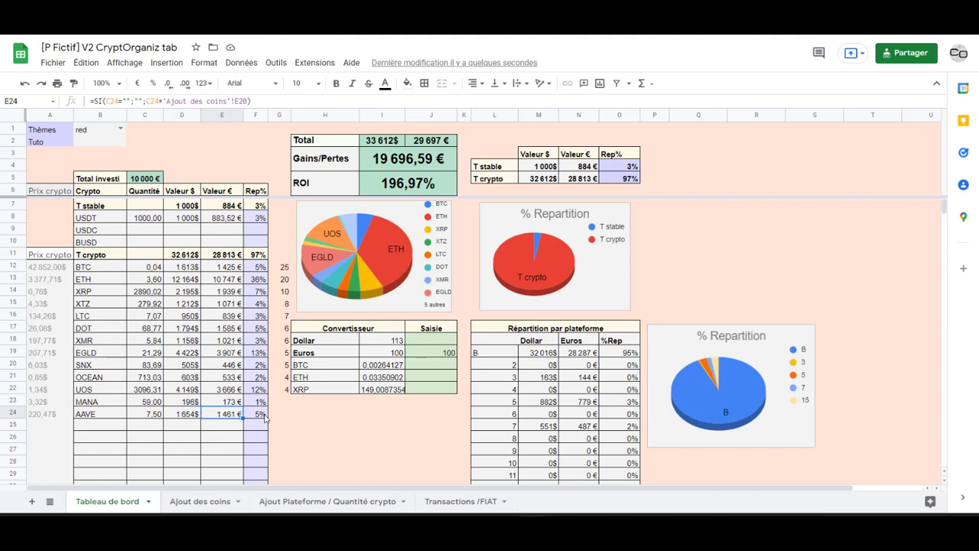
pyautogui.click(262, 416)
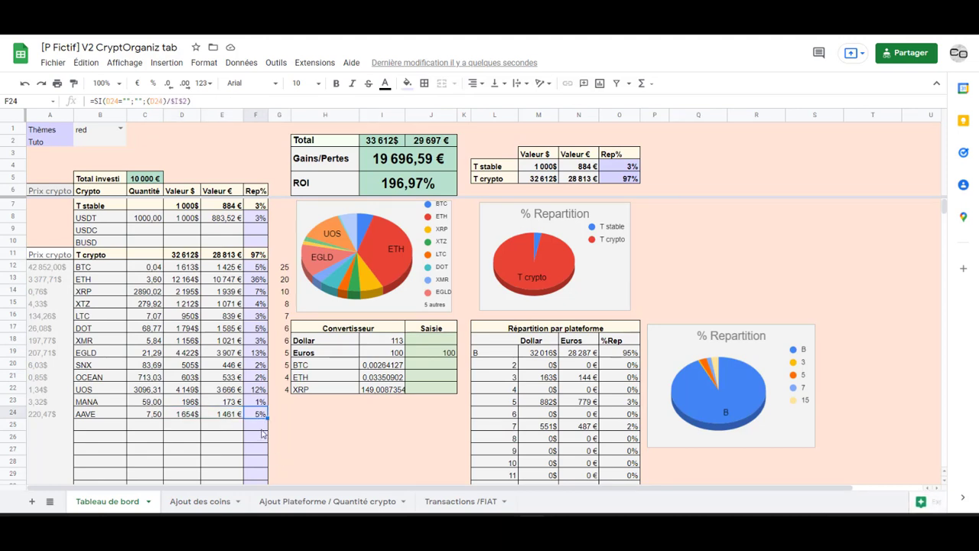
# - Look over the crypto list and the Rep% column of the dashboard table, down to its first empty row
pyautogui.moveTo(100, 267); pyautogui.dragTo(105, 428)
pyautogui.moveTo(254, 292); pyautogui.dragTo(255, 438)
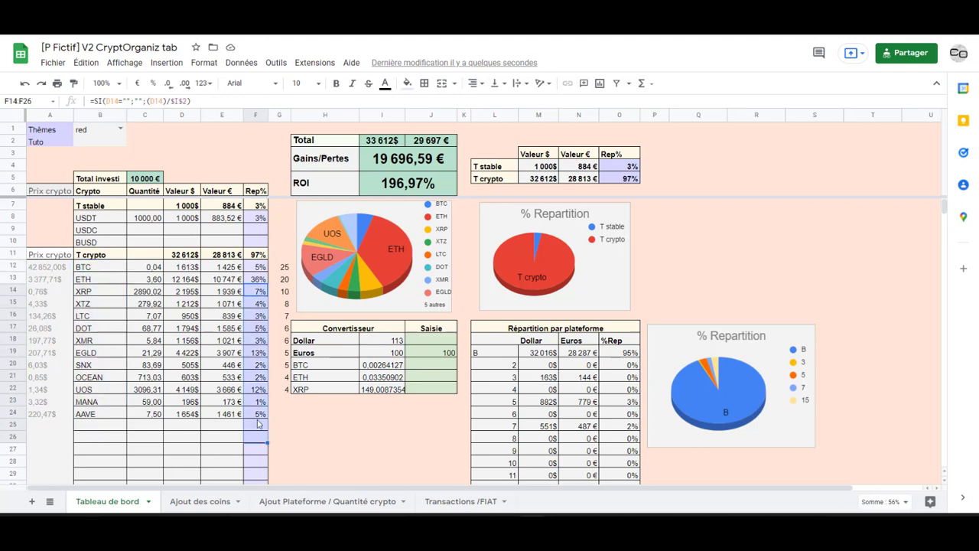
pyautogui.click(111, 425)
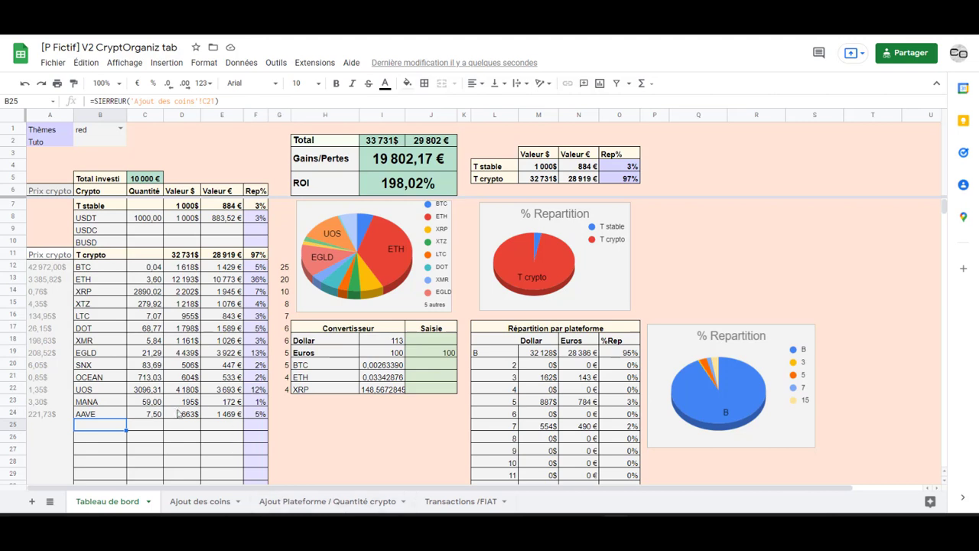
# - Open the Transactions /FIAT sheet
pyautogui.click(381, 437)
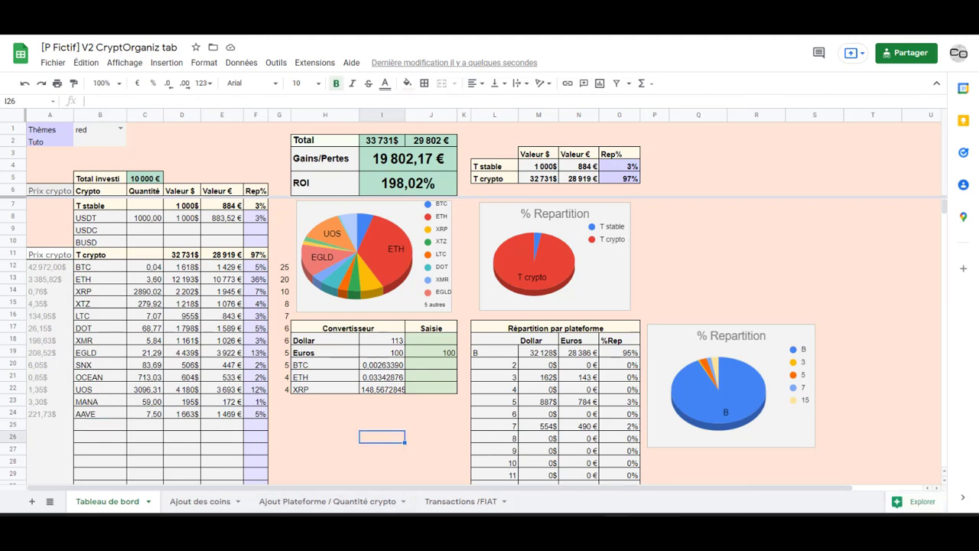
pyautogui.click(437, 502)
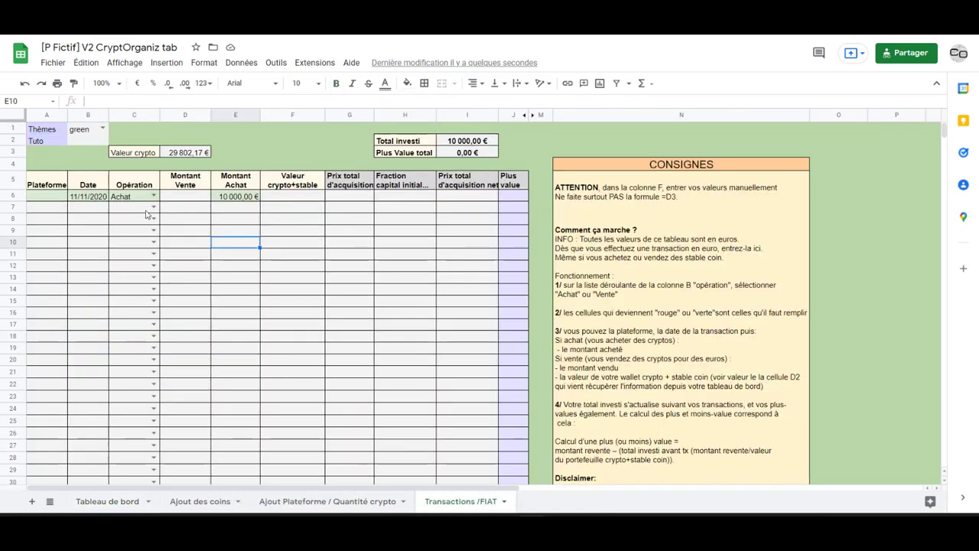
# - Examine the purchase row's amount and the Total investi formula on the Transactions /FIAT sheet
pyautogui.click(152, 209)
pyautogui.click(192, 215)
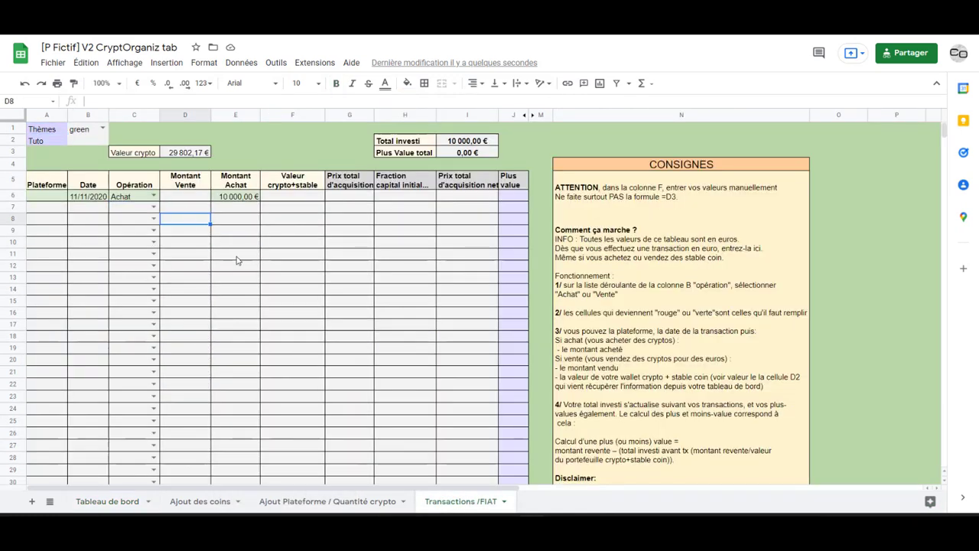
pyautogui.click(232, 197)
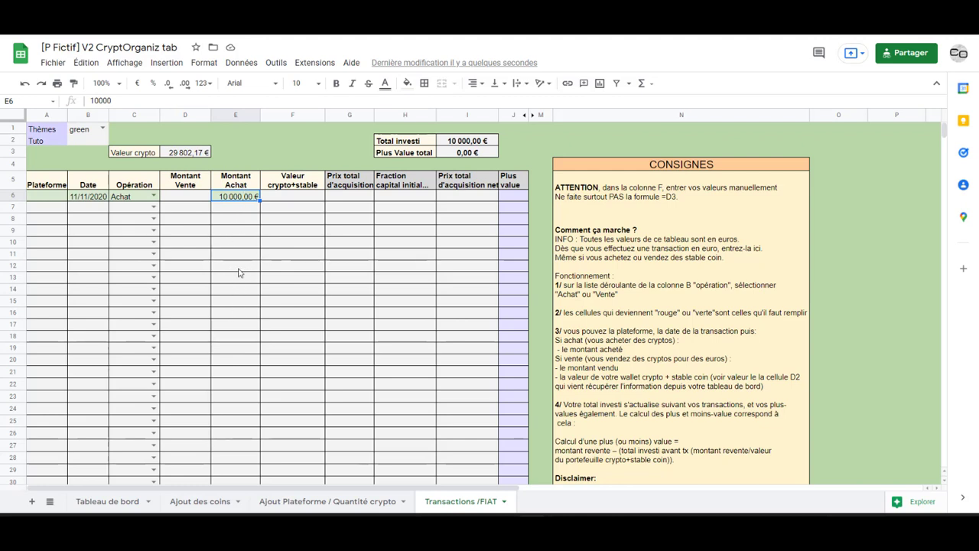
pyautogui.click(452, 143)
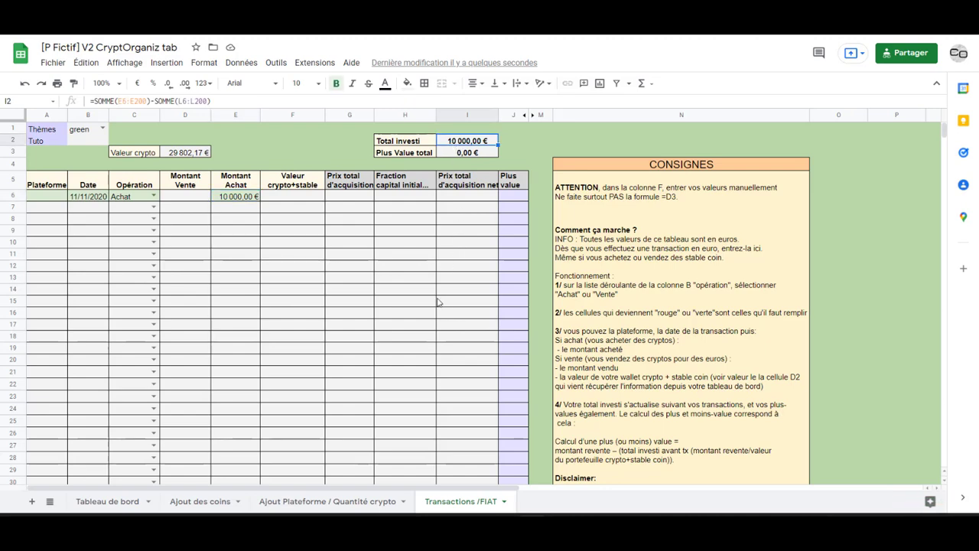
# - Review the Gains/Pertes and ROI cells on the Tableau de bord sheet
pyautogui.click(99, 509)
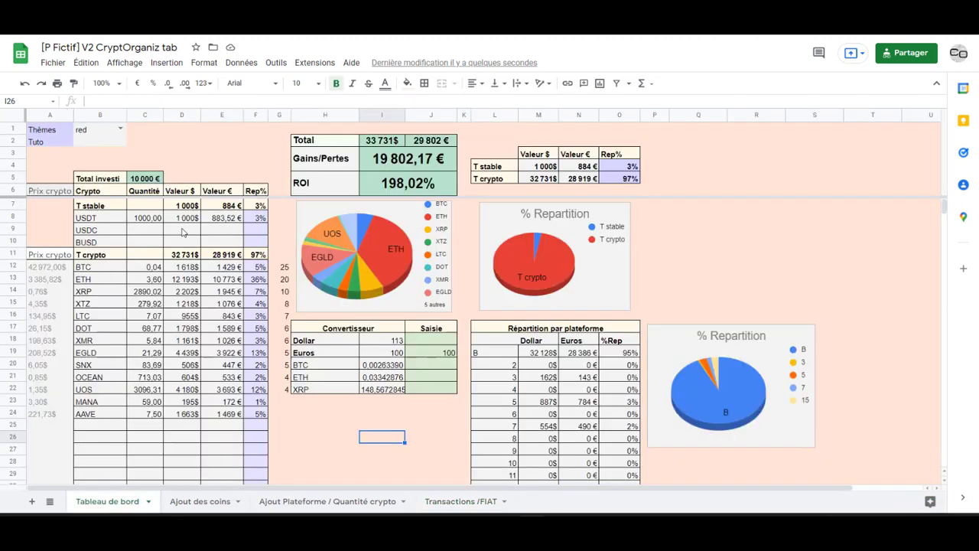
pyautogui.click(393, 158)
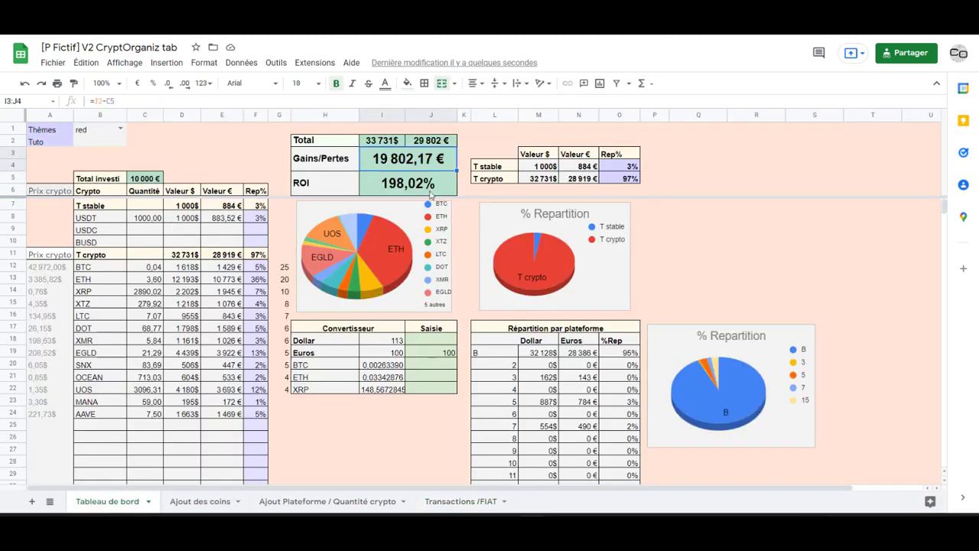
pyautogui.press('Down')
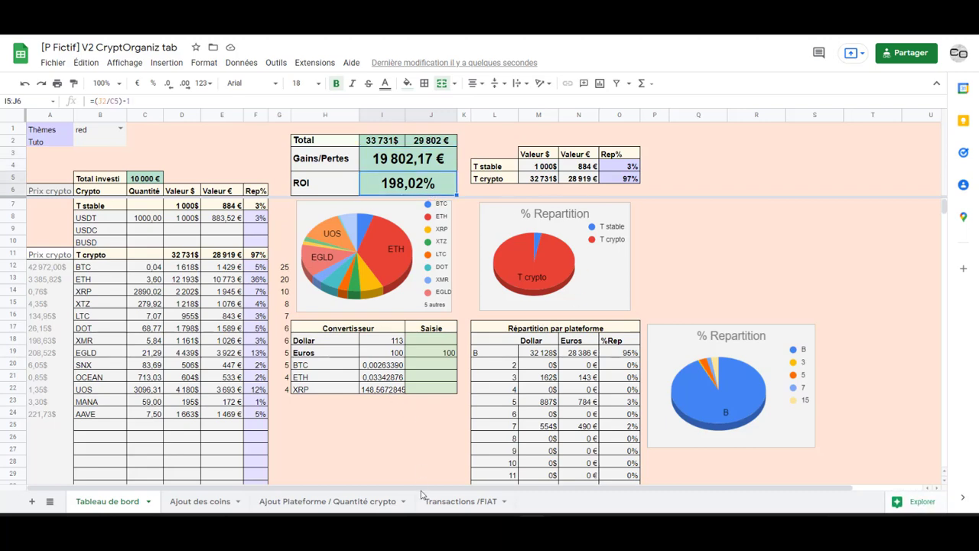
# - On the Transactions /FIAT sheet, set the operation of the second transaction row to Vente
pyautogui.hotkey('ctrl', 'shift', 'pageup')
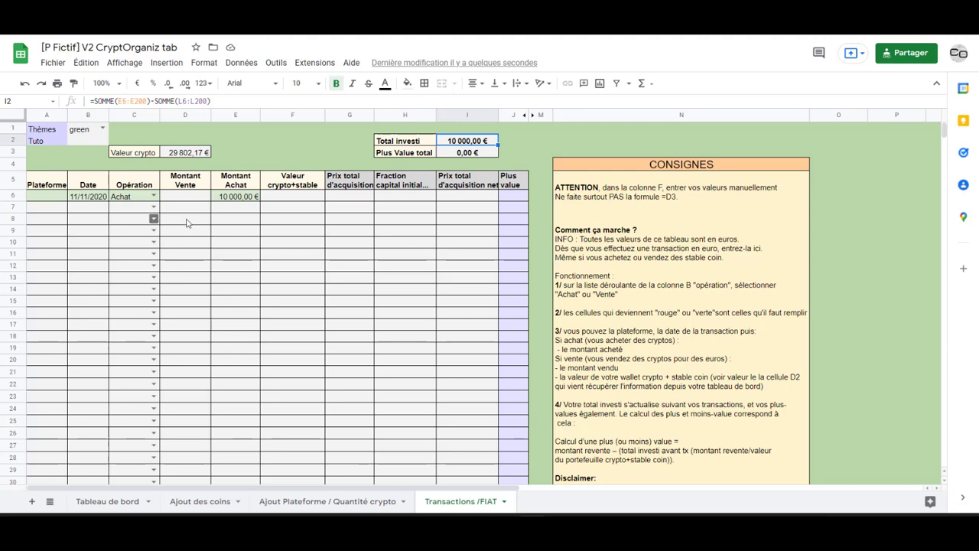
pyautogui.click(154, 208)
pyautogui.click(124, 236)
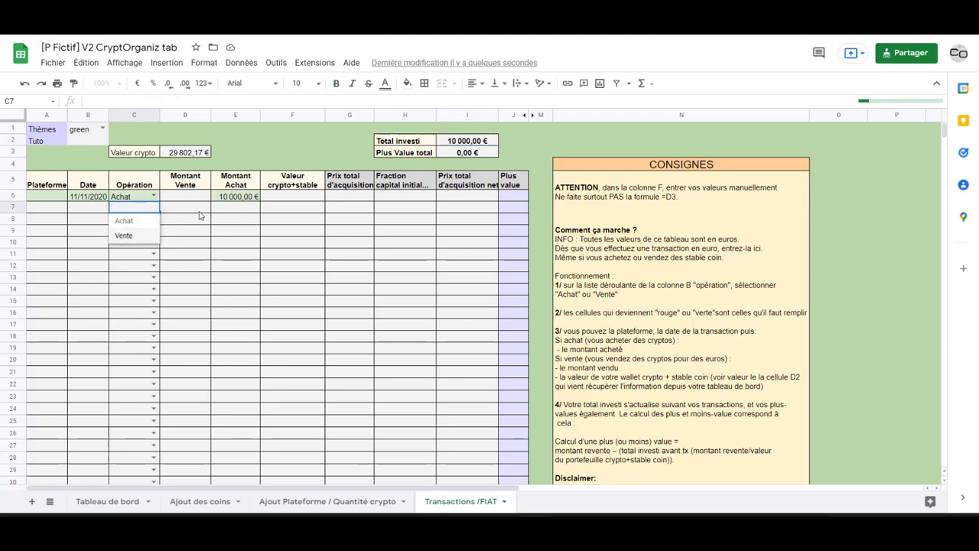
pyautogui.click(189, 212)
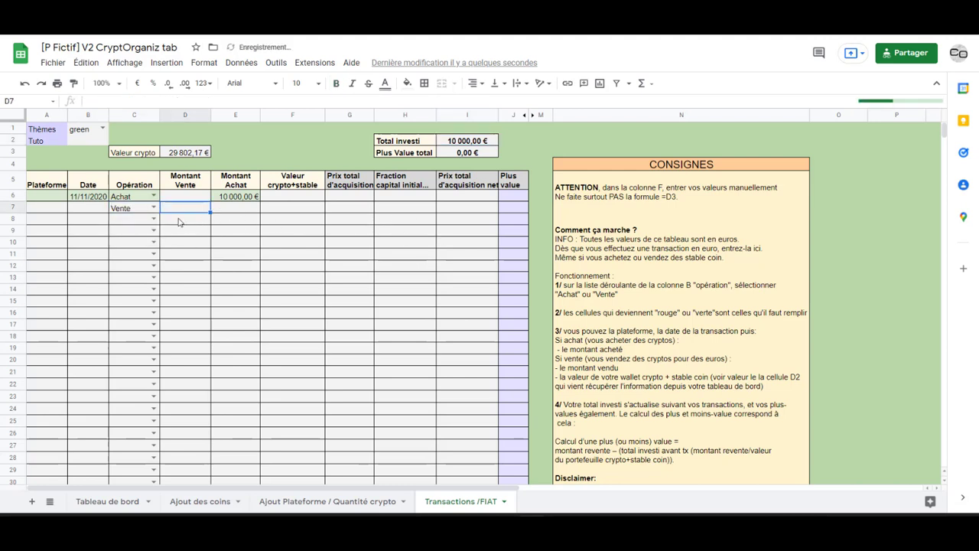
pyautogui.click(245, 233)
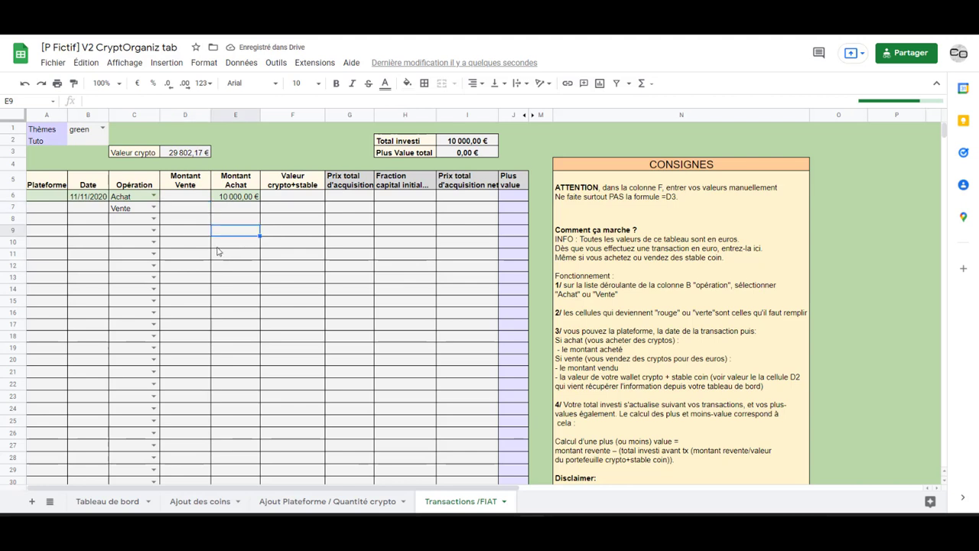
# - Examine the formulas in the Plus value column, from the first transaction rows down through the empty ones
pyautogui.click(514, 209)
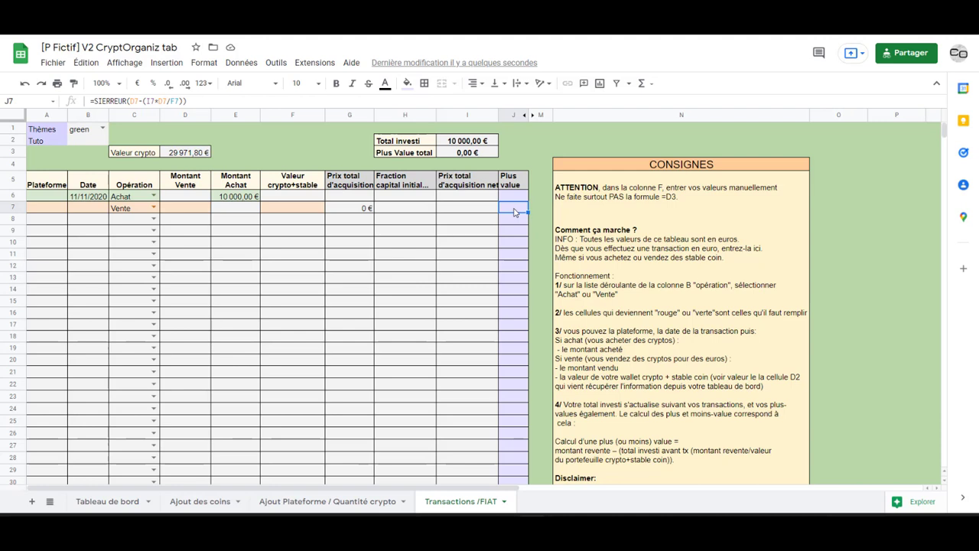
pyautogui.moveTo(513, 195); pyautogui.dragTo(512, 265)
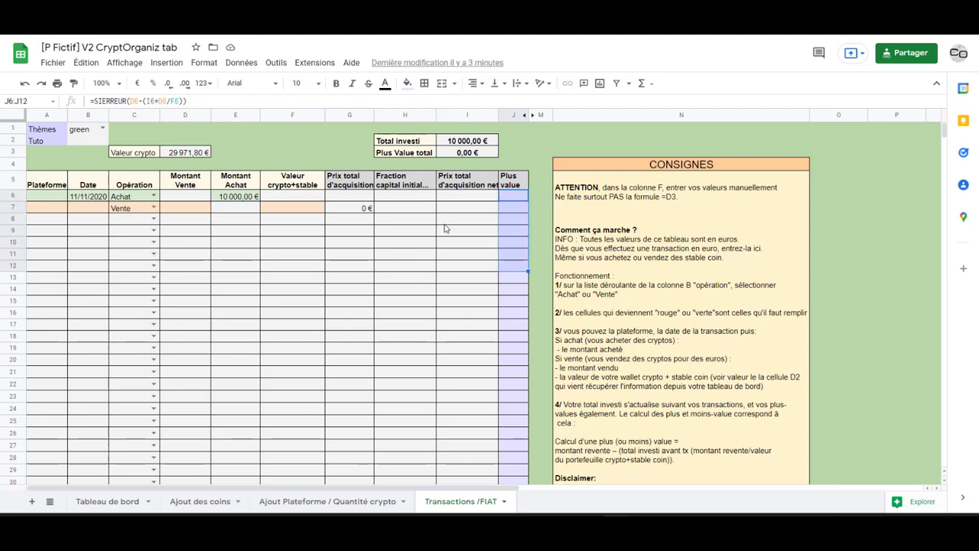
pyautogui.click(293, 242)
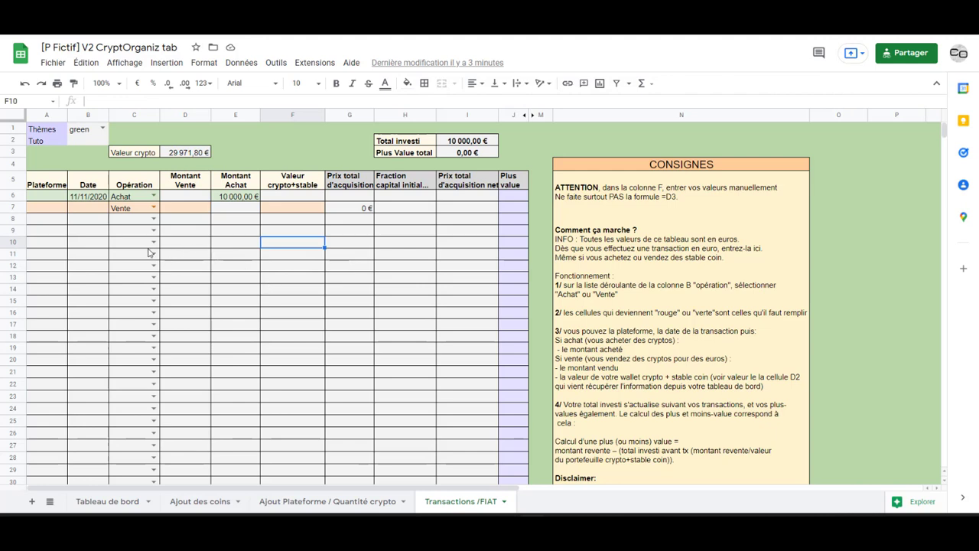
pyautogui.click(293, 280)
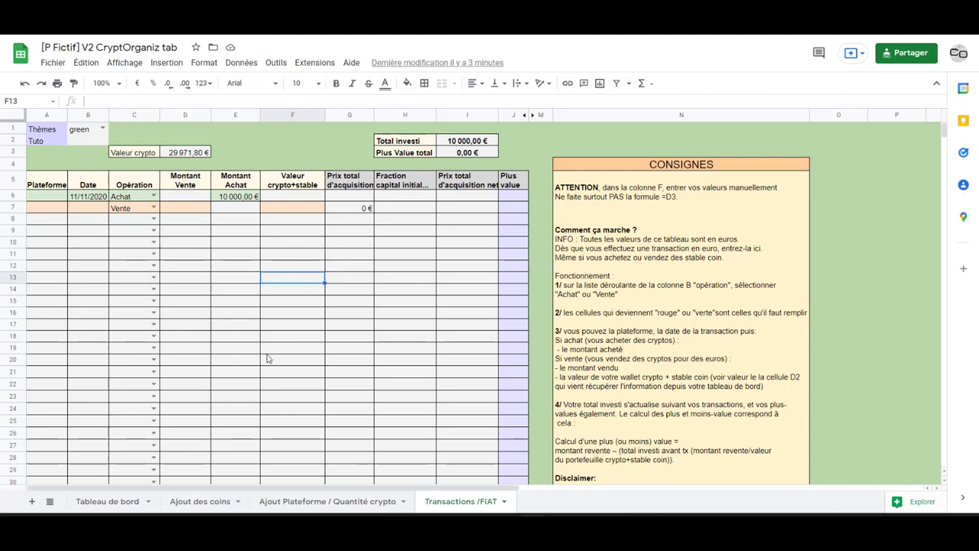
pyautogui.moveTo(508, 199); pyautogui.dragTo(518, 349)
pyautogui.moveTo(511, 196); pyautogui.dragTo(511, 243)
pyautogui.click(507, 268)
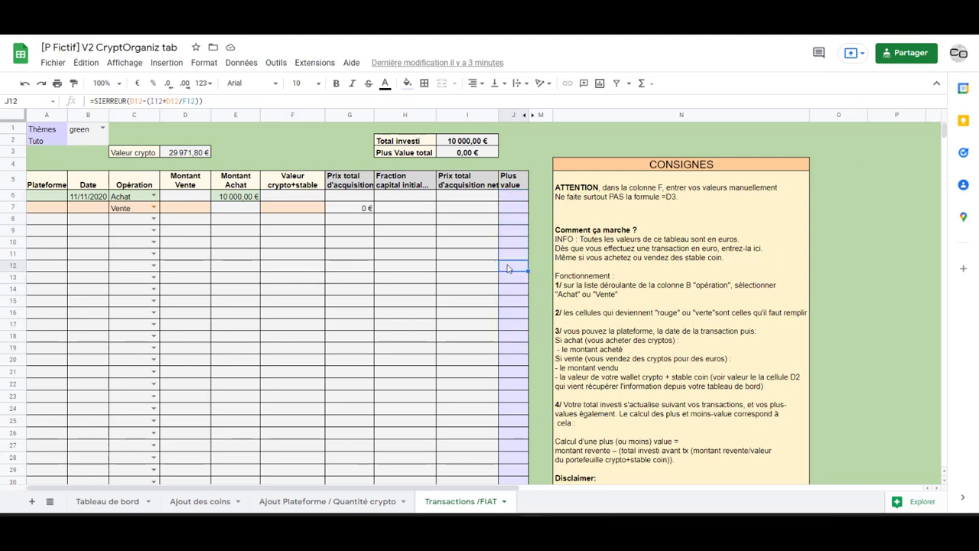
pyautogui.click(514, 230)
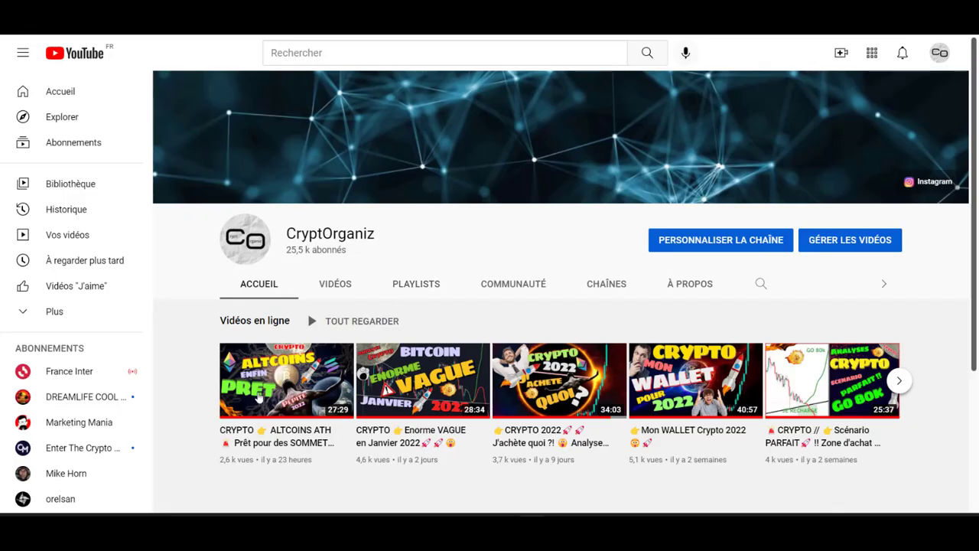
# - On YouTube, open the channel's ALTCOINS ATH video and go to the cryptorganiz.myshopify.com link in its expanded description
pyautogui.click(259, 397)
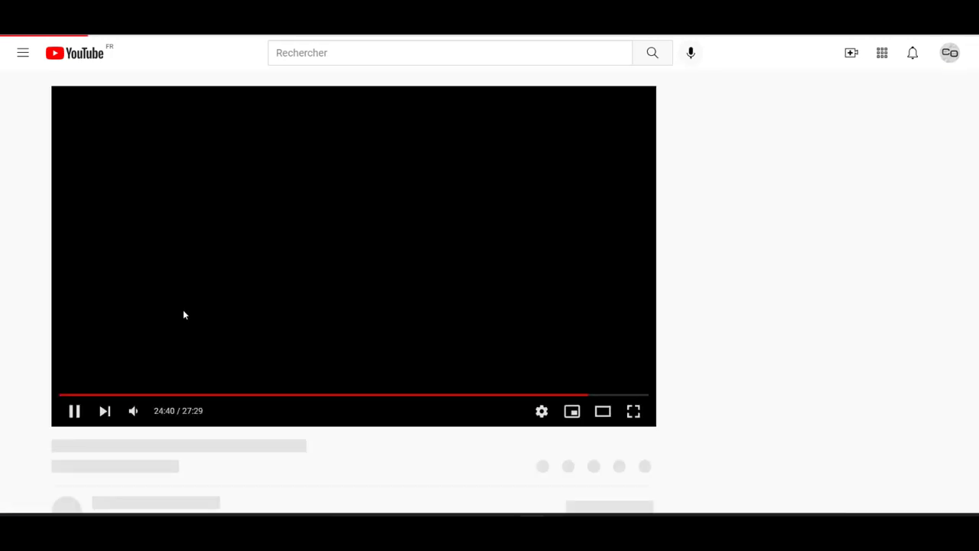
pyautogui.click(296, 286)
pyautogui.scroll(-2, 182, 368)
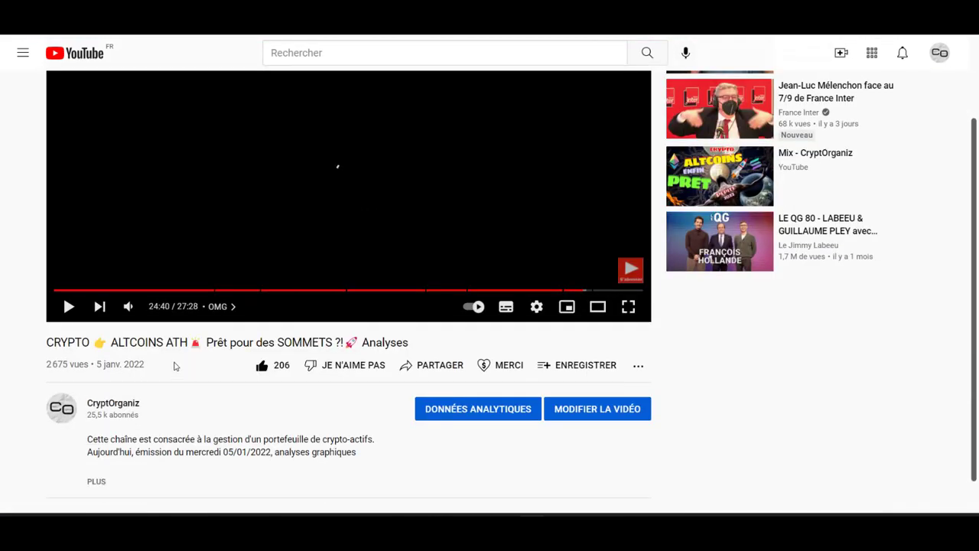
pyautogui.scroll(-3, 182, 368)
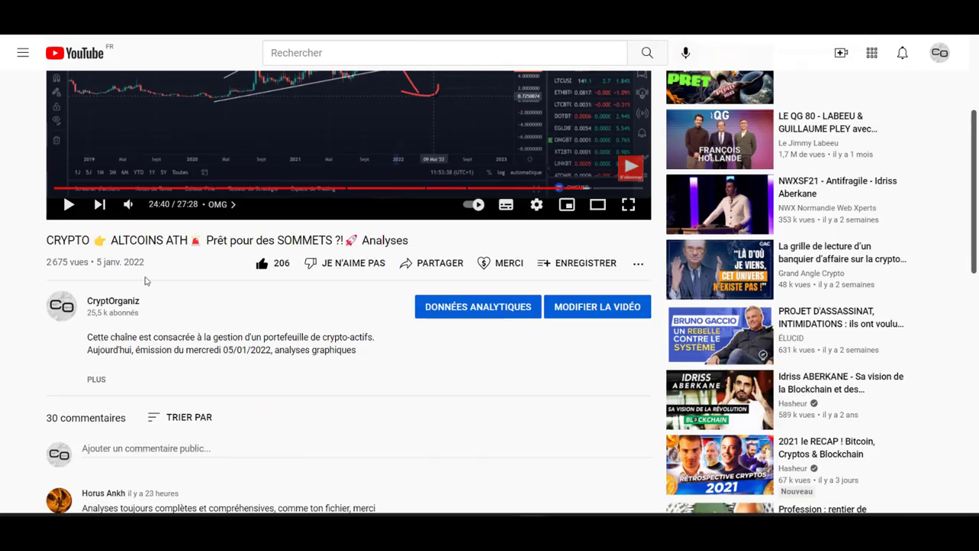
pyautogui.scroll(-3, 203, 265)
pyautogui.click(95, 252)
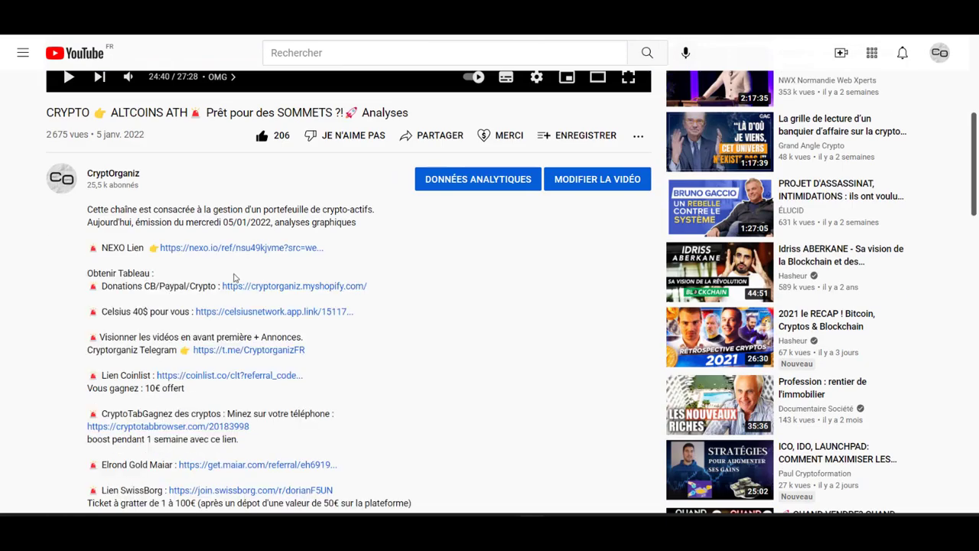
pyautogui.click(254, 287)
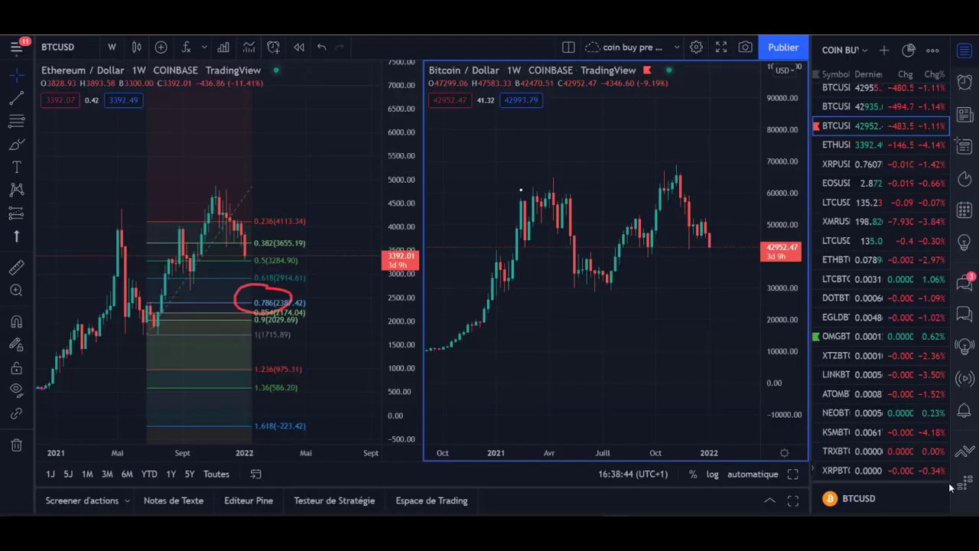
# - Switch to TradingView and delete the Fibonacci retracement and the red hand-drawn circle from the Ethereum chart
pyautogui.click(324, 201)
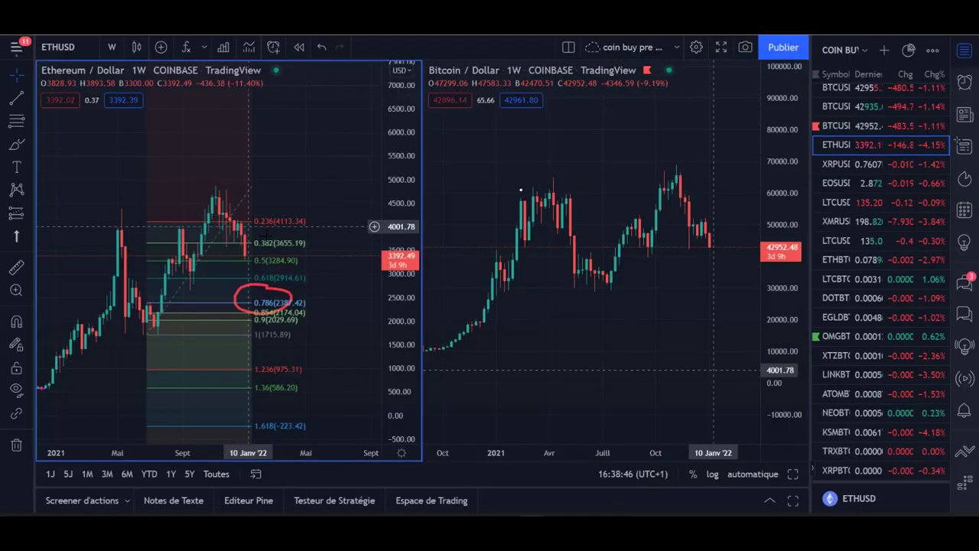
pyautogui.click(197, 227)
pyautogui.press('Delete')
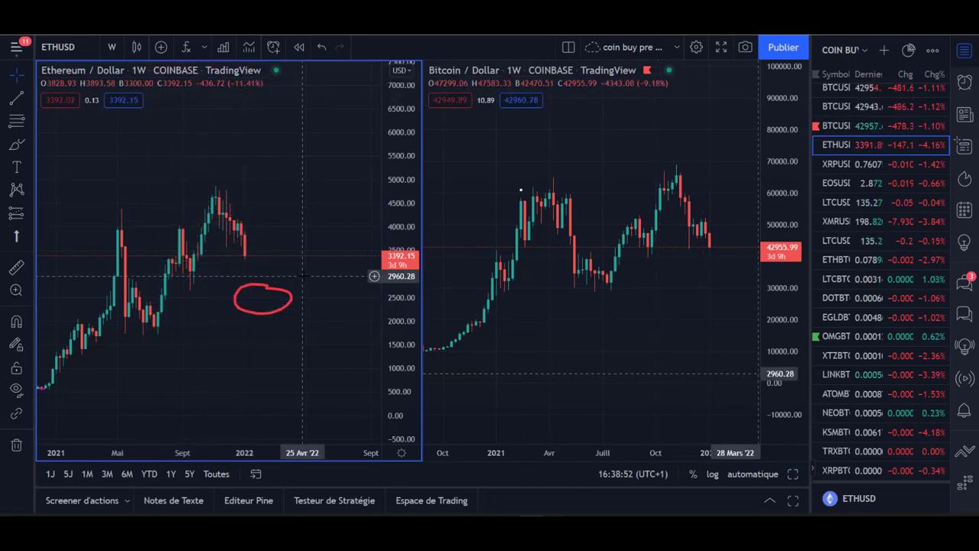
pyautogui.click(273, 294)
pyautogui.press('Delete')
# - Measure Ethereum's rise from its July 2021 low to its late-2021 peak on the weekly chart
pyautogui.scroll(-3, 295, 236)
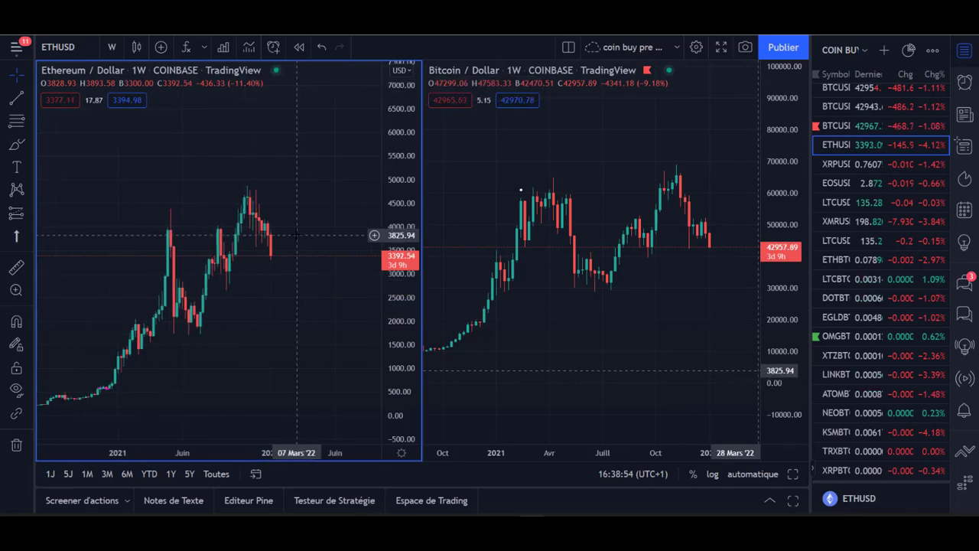
pyautogui.scroll(4, 221, 283)
pyautogui.click(27, 75)
pyautogui.moveTo(223, 253); pyautogui.dragTo(360, 256)
pyautogui.scroll(3, 306, 290)
pyautogui.moveTo(264, 288); pyautogui.dragTo(241, 289)
pyautogui.click(685, 277)
pyautogui.scroll(-2, 634, 283)
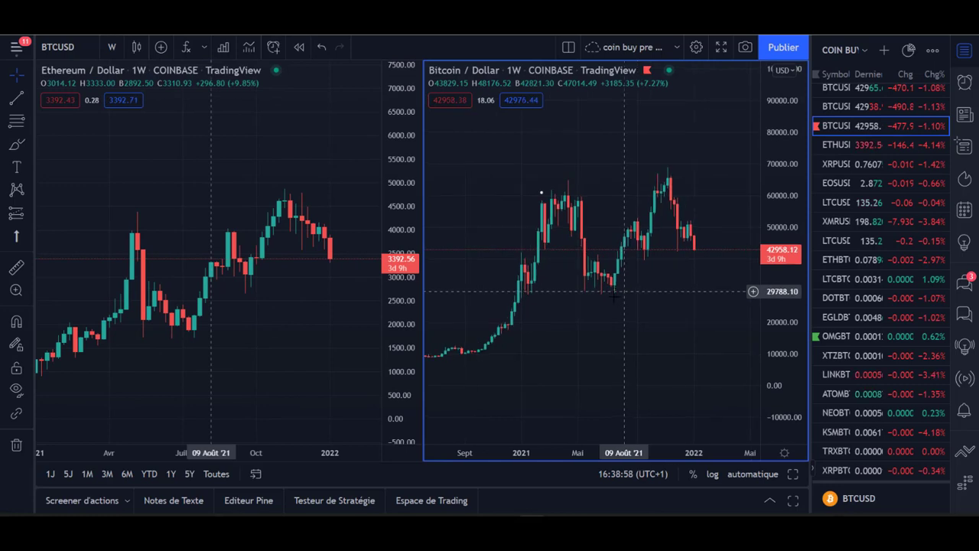
pyautogui.click(18, 266)
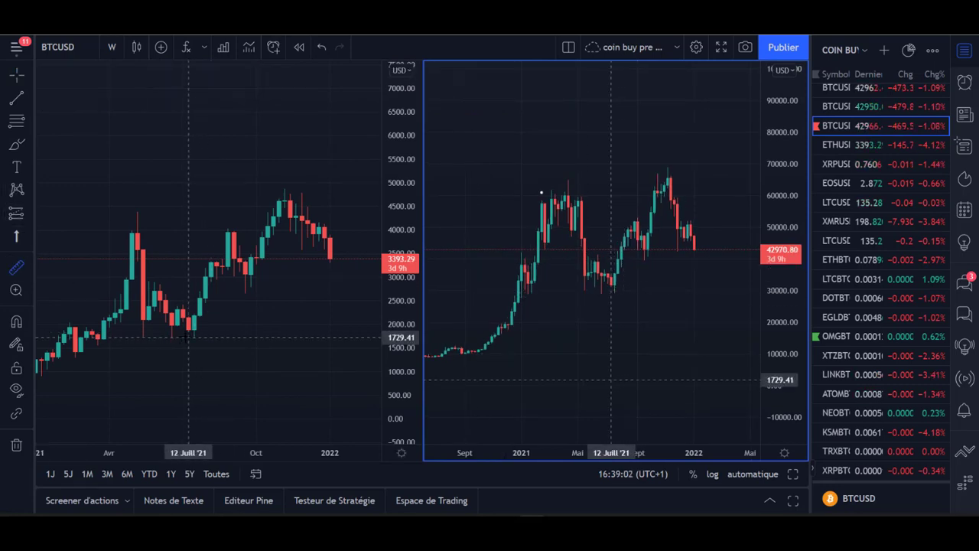
pyautogui.click(188, 337)
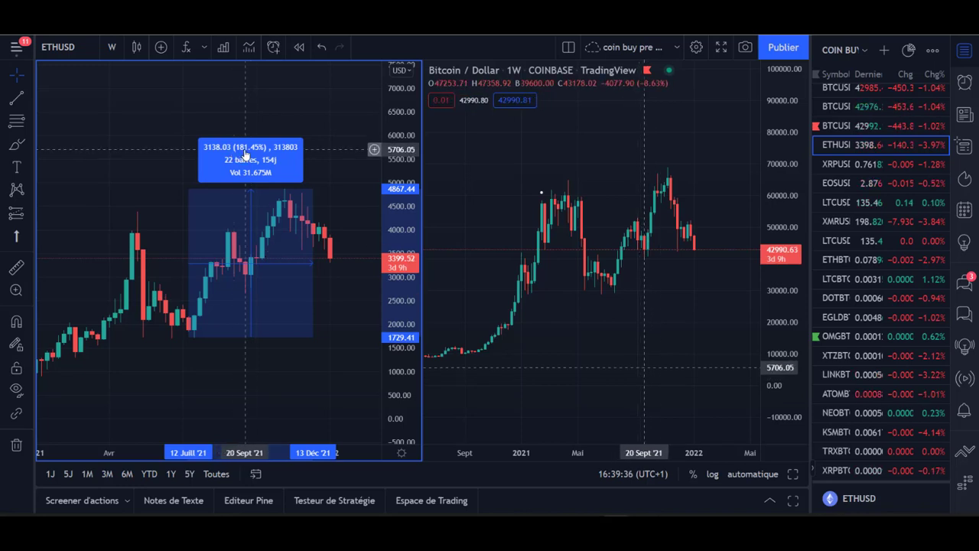
# - Measure Bitcoin's rise from its summer 2021 low to its late-2021 peak on the weekly chart
pyautogui.click(16, 267)
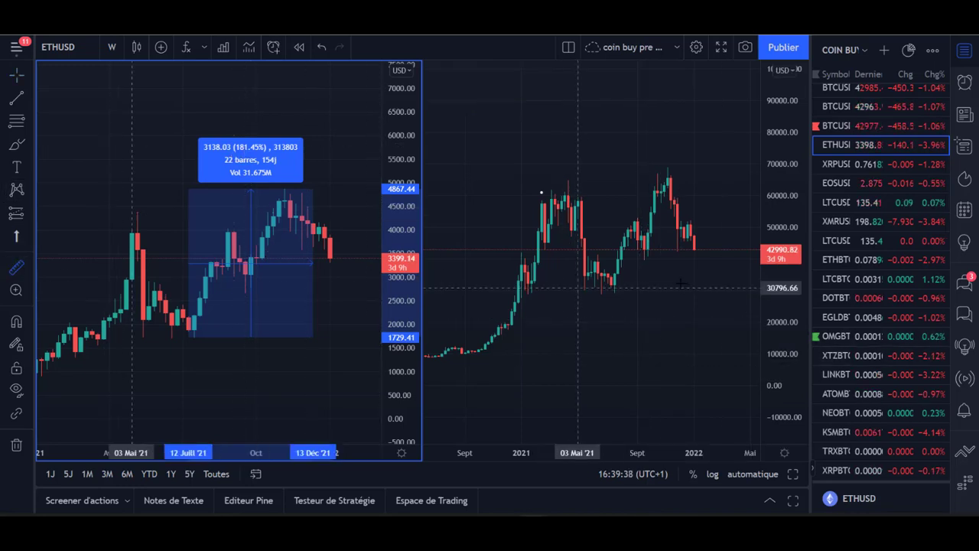
pyautogui.click(624, 291)
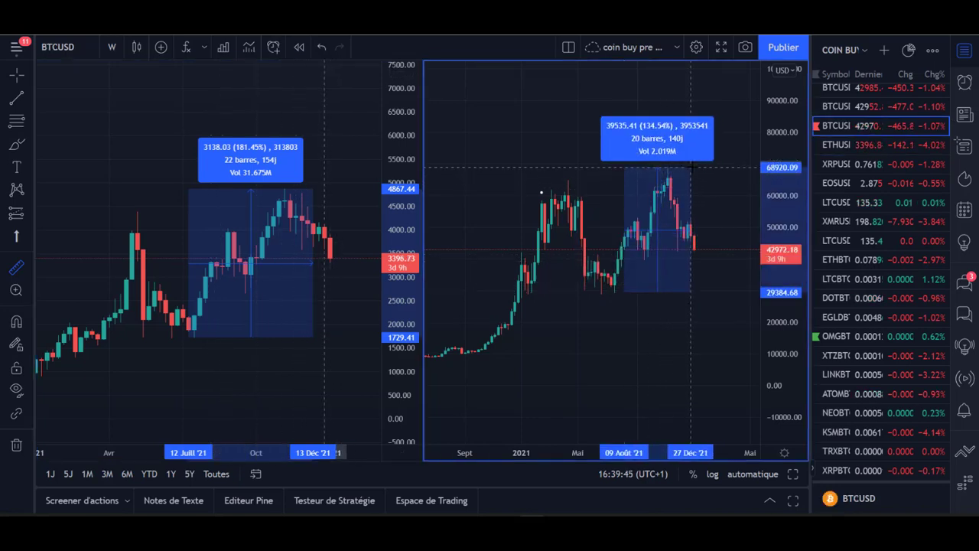
pyautogui.click(691, 166)
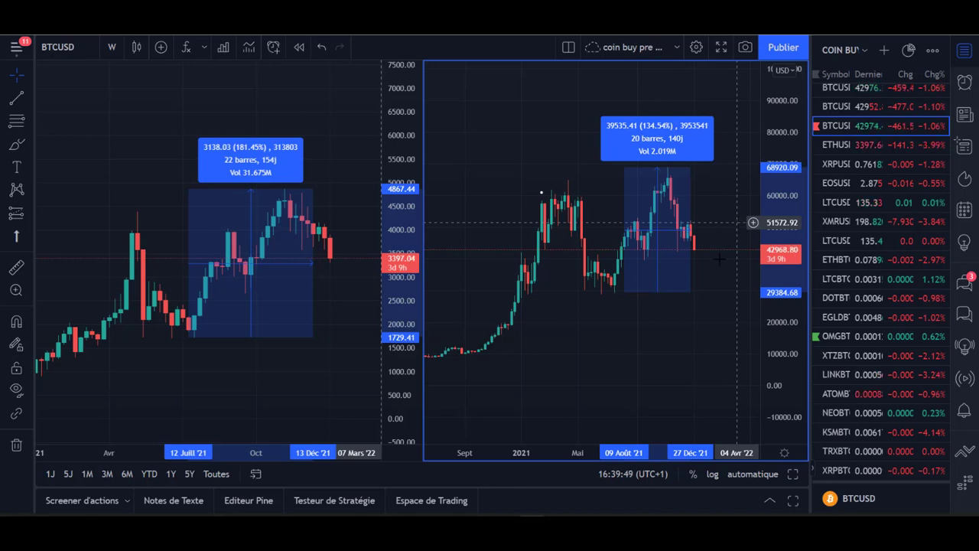
# - Clear both rise measurements and measure Bitcoin's drop from its late-2021 peak to the current price
pyautogui.click(704, 344)
pyautogui.moveTo(624, 309); pyautogui.dragTo(606, 305)
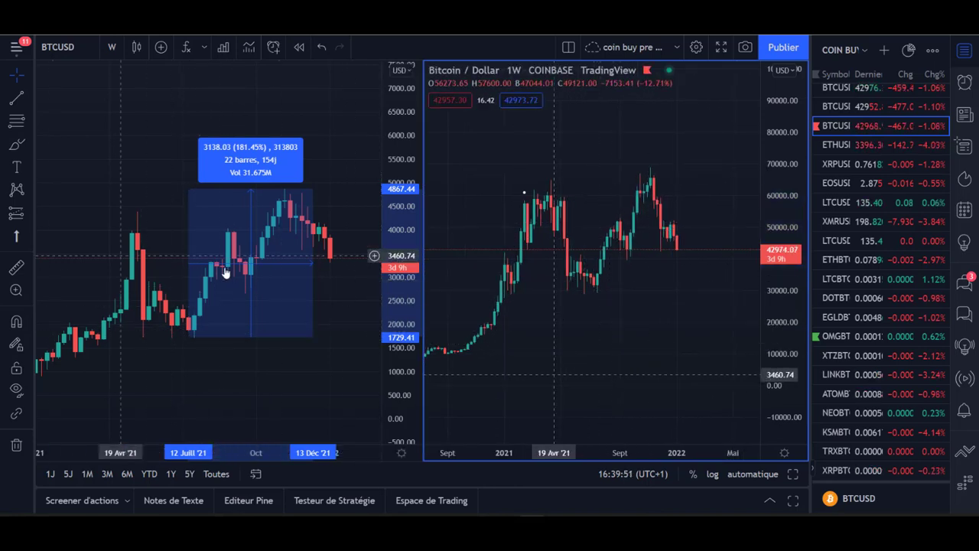
pyautogui.click(206, 233)
pyautogui.moveTo(316, 286); pyautogui.dragTo(278, 292)
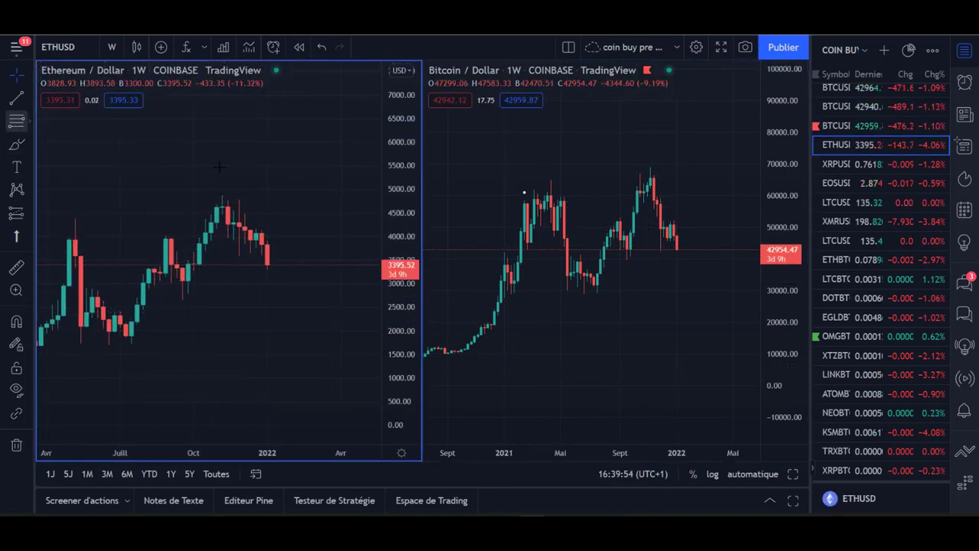
pyautogui.click(16, 267)
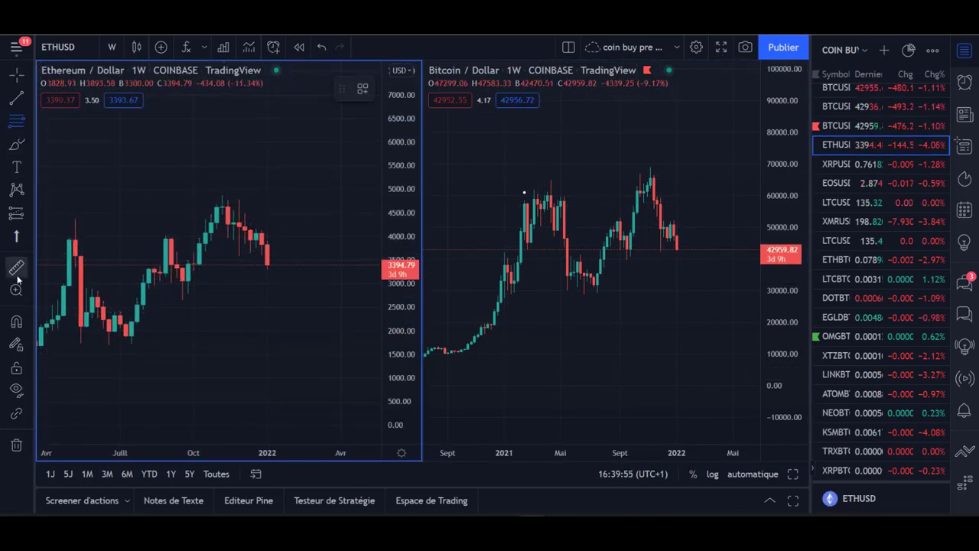
pyautogui.click(657, 167)
pyautogui.click(707, 249)
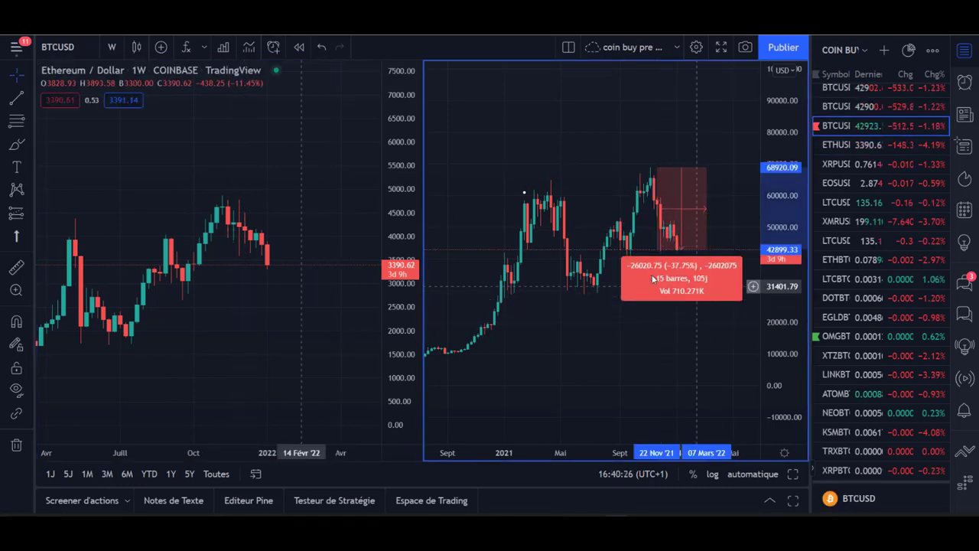
# - Measure Ethereum's decline from its late-2021 peak
pyautogui.click(245, 290)
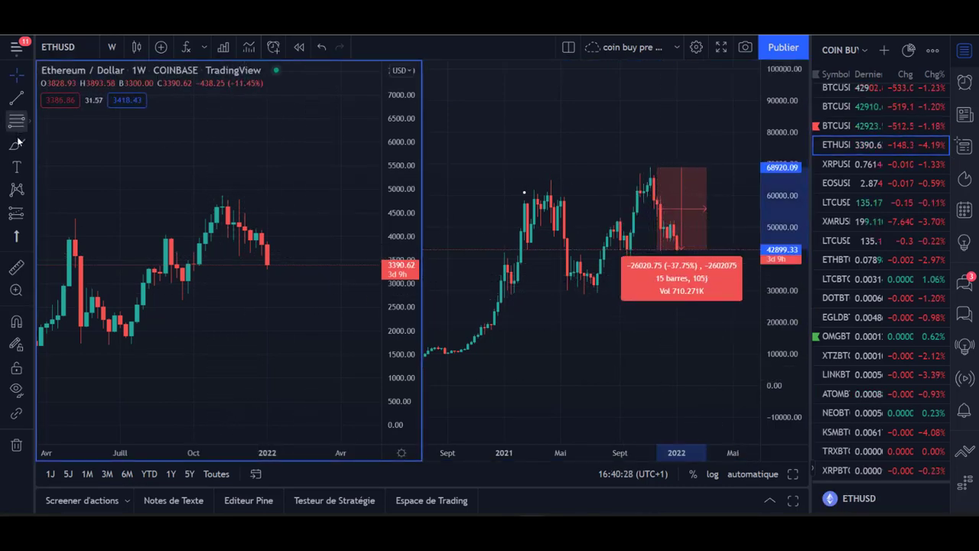
pyautogui.click(16, 266)
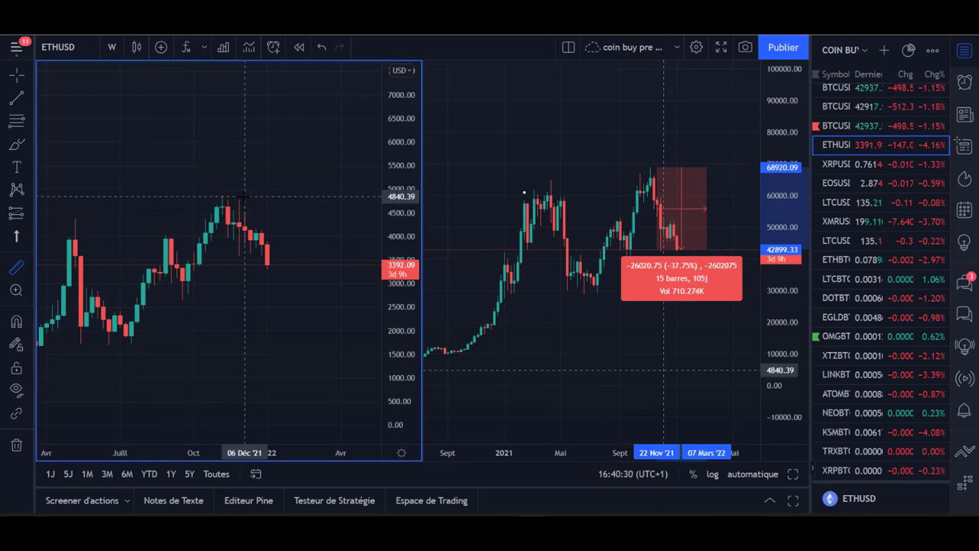